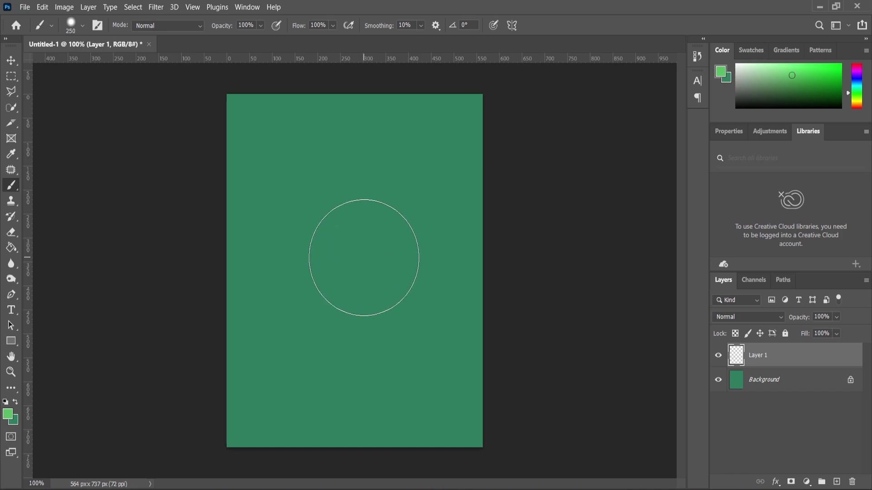
- Set the brush to 700 px with 0% hardness and paint a soft light green glow at the canvas centre on Layer 1
{"action": "right_click", "coordinate": [363, 258]}
{"action": "left_click_drag", "start_coordinate": [458, 315], "coordinate": [421, 318]}
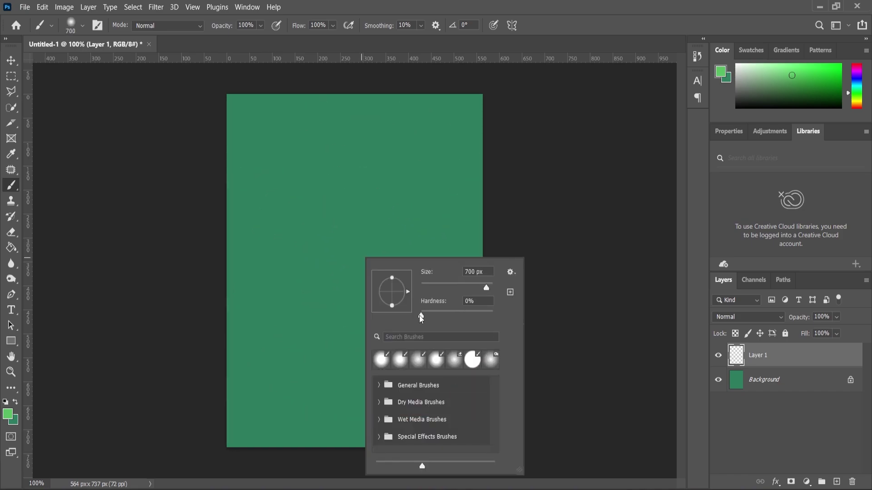
{"action": "key", "text": "Return"}
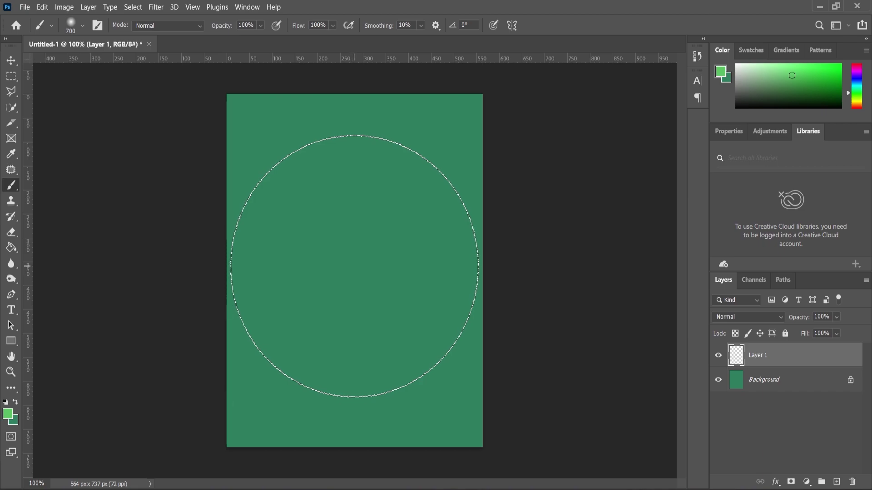
{"action": "left_click", "coordinate": [355, 266]}
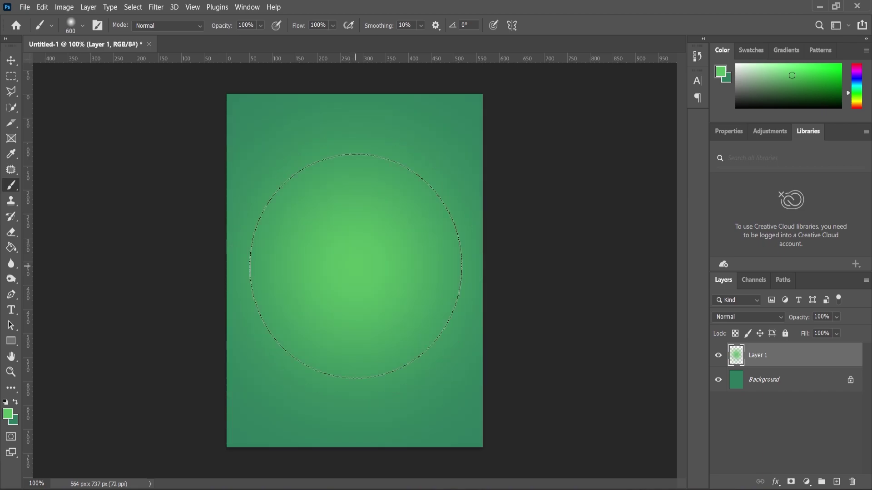
{"action": "scroll", "coordinate": [433, 257], "scroll_direction": "down", "scroll_amount": 1}
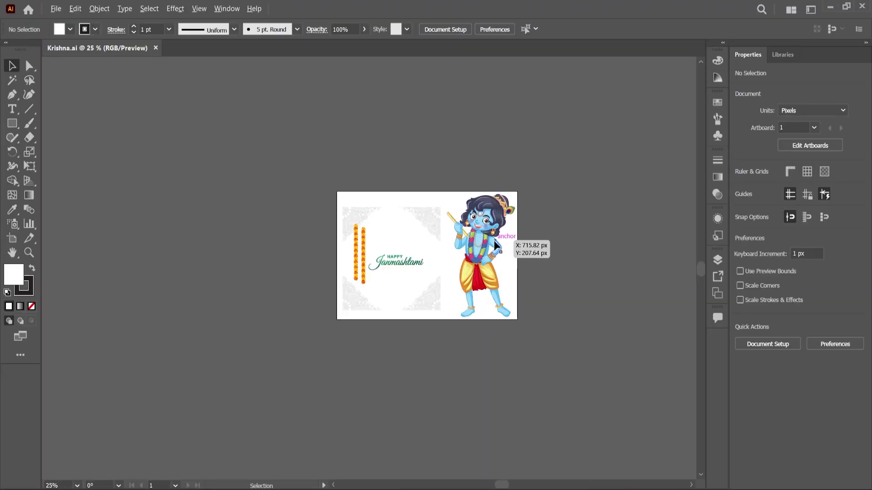
- Copy the Krishna illustration from Krishna.ai in Illustrator and paste it into the Photoshop poster as a smart object
{"action": "left_click", "coordinate": [496, 245]}
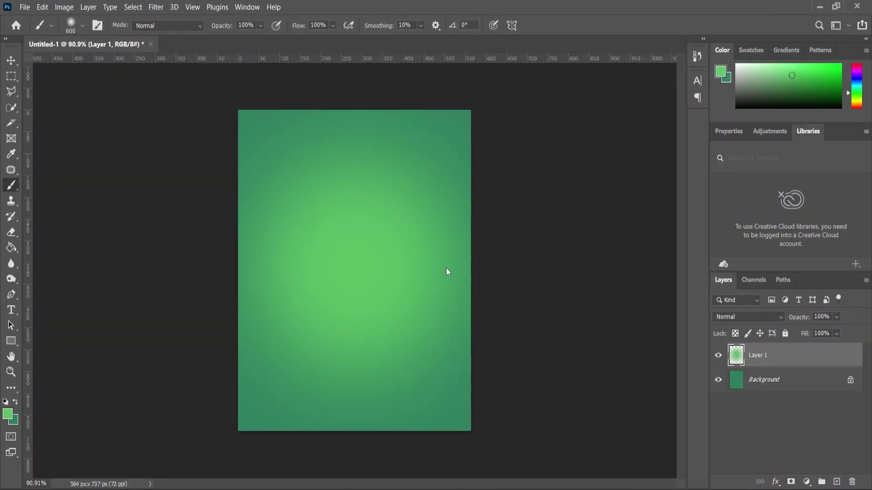
{"action": "key", "text": "ctrl+v"}
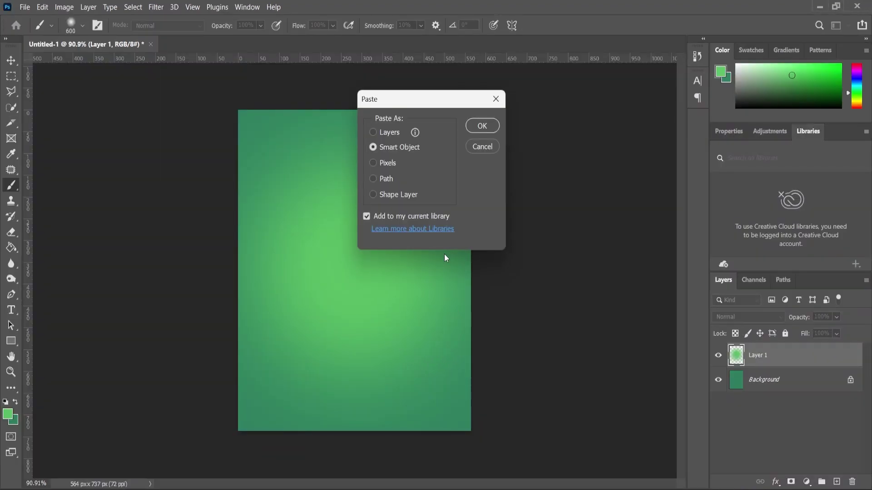
{"action": "left_click", "coordinate": [471, 128]}
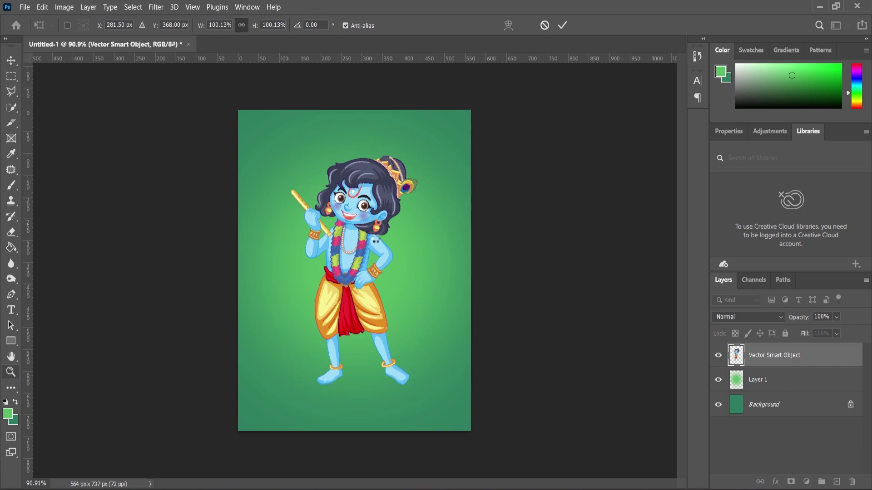
{"action": "scroll", "coordinate": [380, 238], "scroll_direction": "up", "scroll_amount": 3}
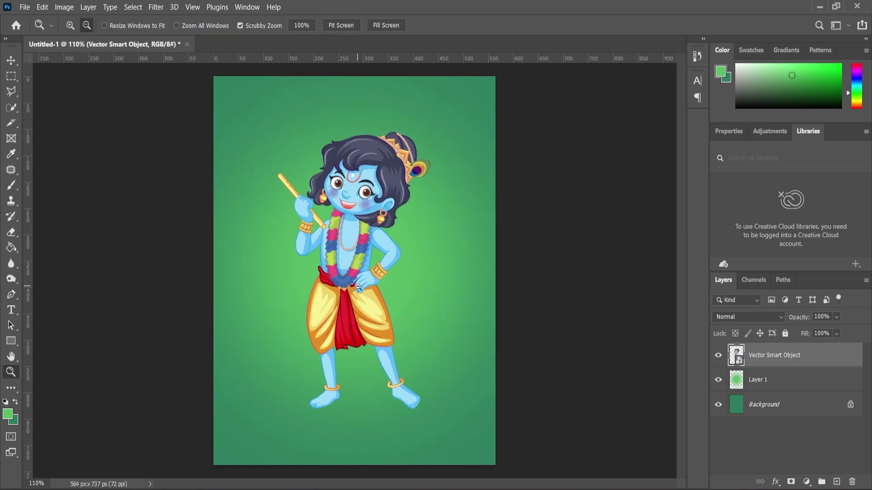
- Apply a Levels adjustment to the Krishna smart object and compare the figure with the smart filter off and on
{"action": "left_click", "coordinate": [10, 61]}
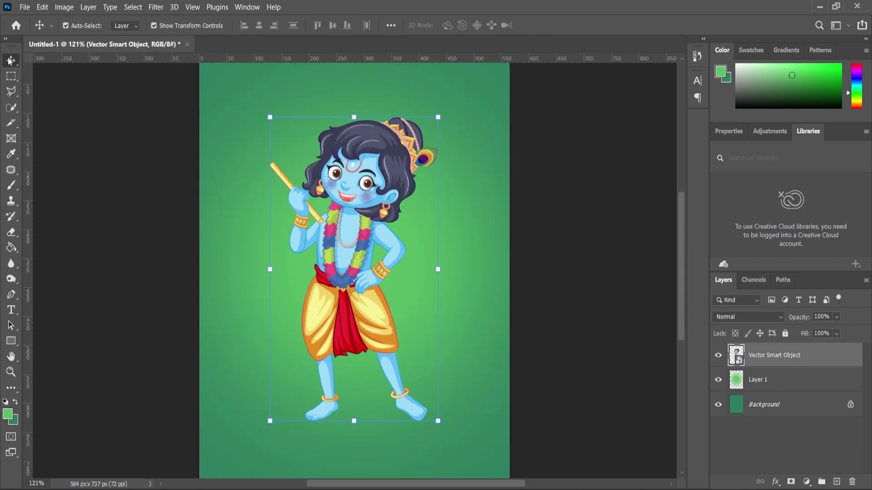
{"action": "left_click", "coordinate": [63, 7]}
{"action": "left_click", "coordinate": [201, 50]}
{"action": "left_click_drag", "start_coordinate": [587, 249], "coordinate": [589, 249]}
{"action": "left_click_drag", "start_coordinate": [514, 249], "coordinate": [518, 251]}
{"action": "left_click", "coordinate": [703, 138]}
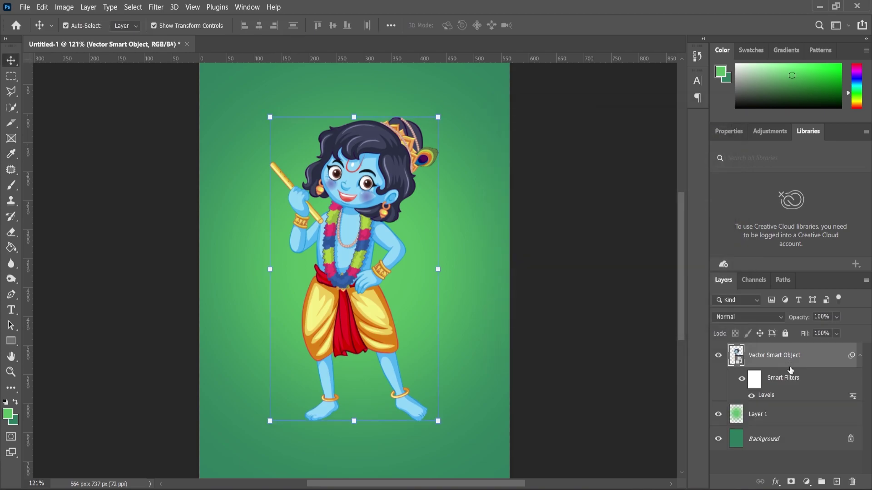
{"action": "left_click", "coordinate": [742, 381]}
{"action": "left_click", "coordinate": [742, 381]}
{"action": "scroll", "coordinate": [490, 247], "scroll_direction": "down", "scroll_amount": 2}
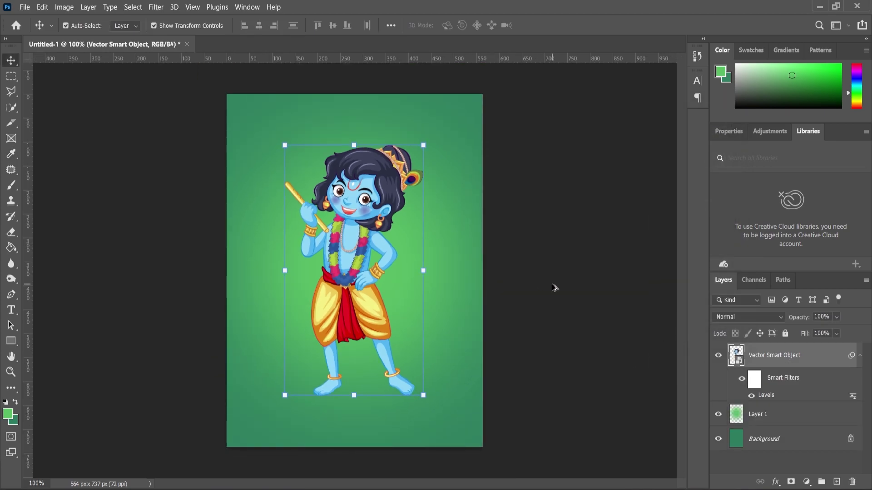
- Duplicate the Krishna smart object layer, hide the copy and select the original figure
{"action": "left_click", "coordinate": [553, 287]}
{"action": "scroll", "coordinate": [445, 226], "scroll_direction": "down", "scroll_amount": 1}
{"action": "scroll", "coordinate": [444, 226], "scroll_direction": "up", "scroll_amount": 1}
{"action": "left_click", "coordinate": [803, 394]}
{"action": "left_click_drag", "start_coordinate": [769, 360], "coordinate": [828, 449]}
{"action": "left_click_drag", "start_coordinate": [838, 481], "coordinate": [837, 481]}
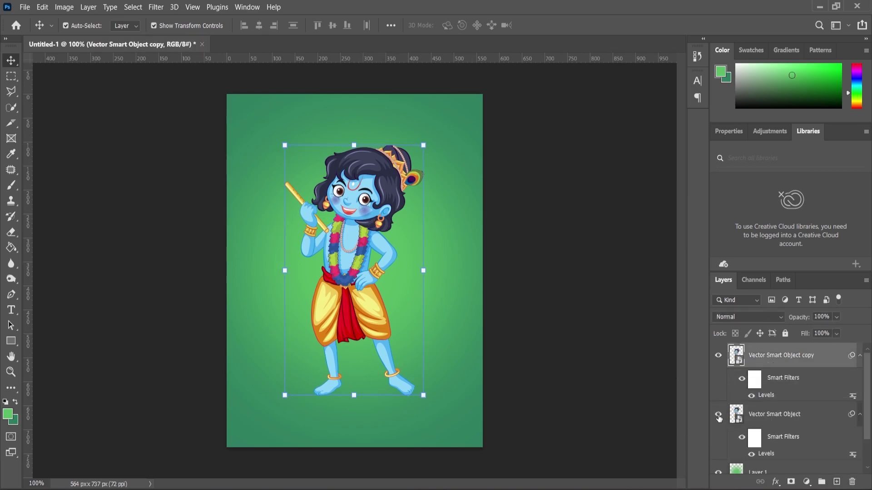
{"action": "left_click", "coordinate": [718, 356]}
{"action": "left_click", "coordinate": [347, 215]}
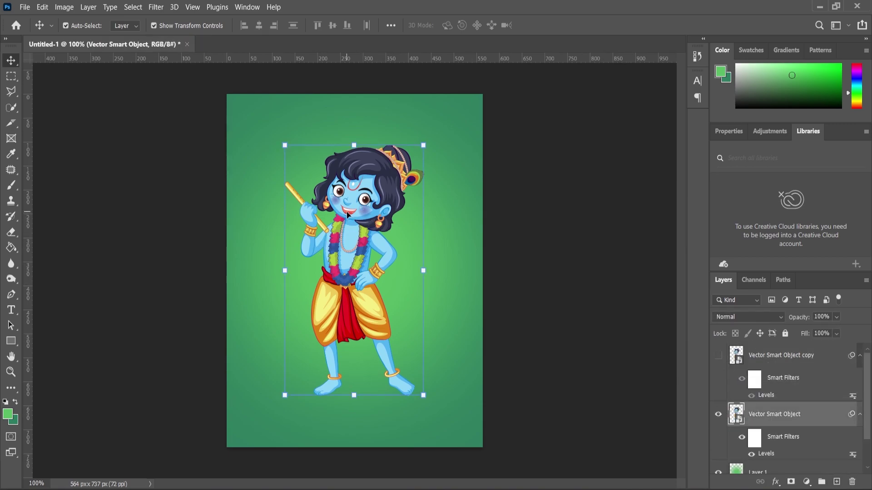
- Enlarge the original Krishna figure to the full canvas width and lower it so the head meets the canvas's top edge
{"action": "left_click", "coordinate": [423, 145]}
{"action": "left_click", "coordinate": [454, 204]}
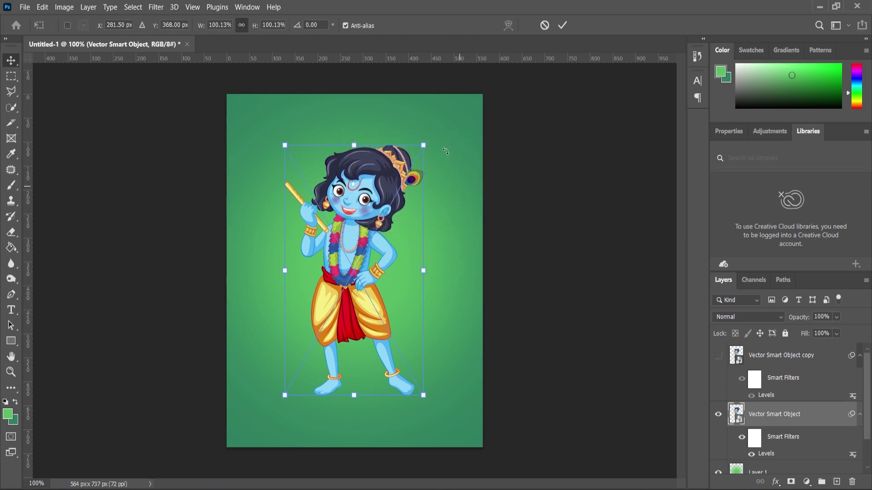
{"action": "left_click_drag", "start_coordinate": [423, 145], "coordinate": [456, 118]}
{"action": "key", "text": "ctrl+z"}
{"action": "left_click_drag", "start_coordinate": [425, 144], "coordinate": [492, 74]}
{"action": "left_click_drag", "start_coordinate": [357, 193], "coordinate": [357, 245]}
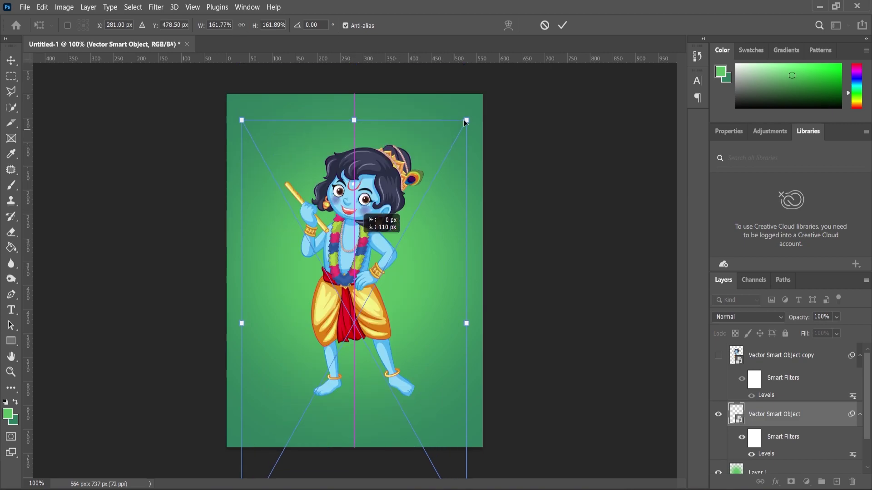
{"action": "left_click_drag", "start_coordinate": [467, 120], "coordinate": [494, 93]}
{"action": "key", "text": "Return"}
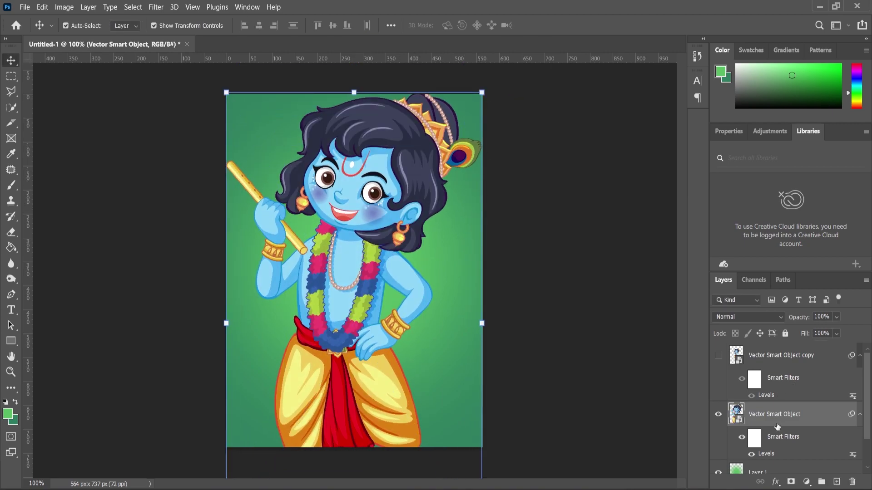
- Add a layer mask to the enlarged Krishna and choose the first black-to-white Basics preset for the Gradient tool
{"action": "left_click", "coordinate": [790, 483]}
{"action": "right_click", "coordinate": [11, 247]}
{"action": "left_click", "coordinate": [55, 245]}
{"action": "left_click", "coordinate": [91, 27]}
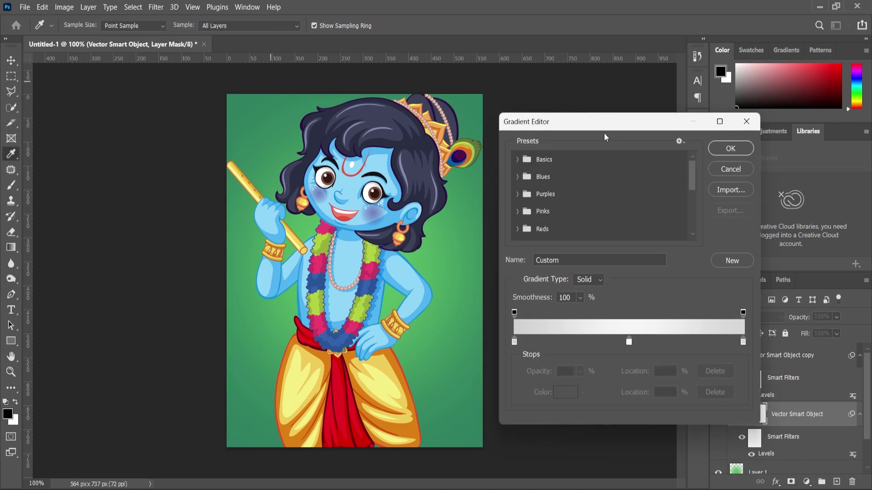
{"action": "left_click", "coordinate": [518, 160]}
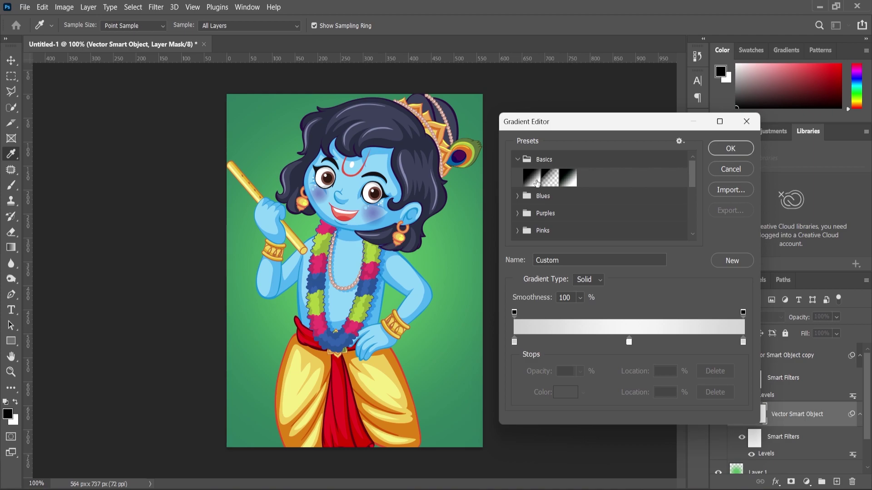
{"action": "left_click", "coordinate": [532, 178]}
{"action": "left_click", "coordinate": [730, 148]}
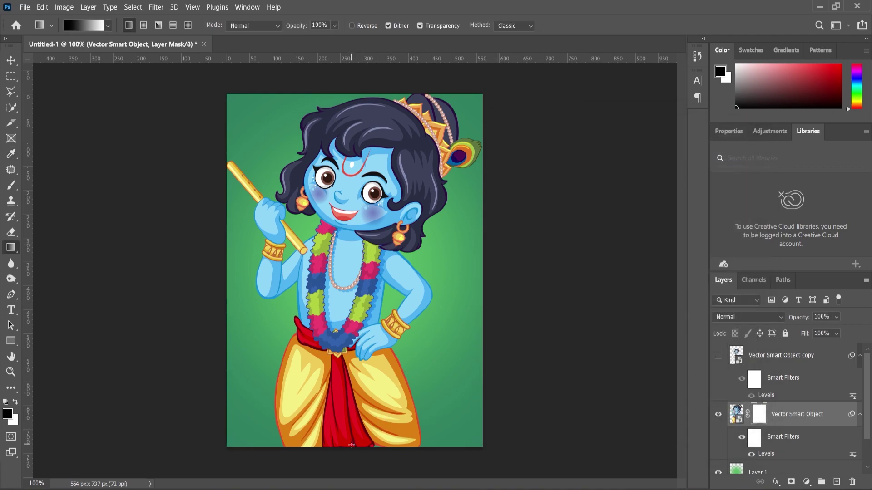
{"action": "left_click_drag", "start_coordinate": [346, 443], "coordinate": [352, 221]}
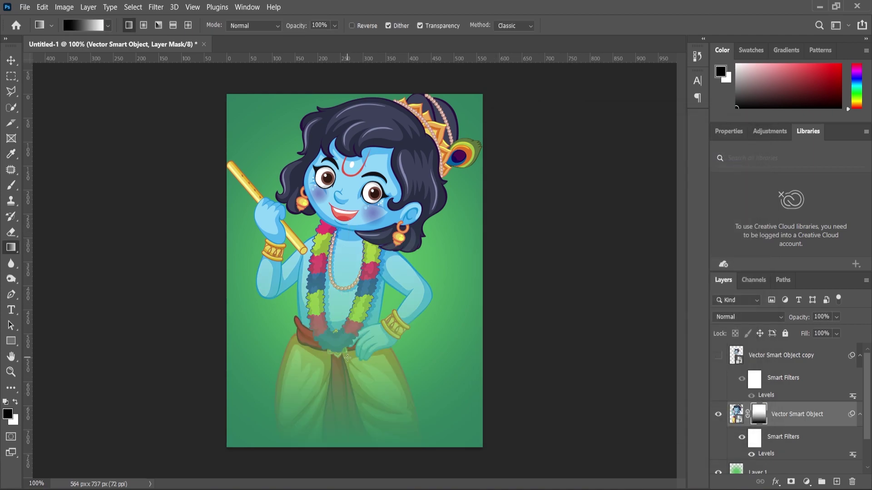
{"action": "left_click_drag", "start_coordinate": [347, 357], "coordinate": [347, 208]}
{"action": "key", "text": "ctrl+z"}
{"action": "key", "text": "ctrl+z"}
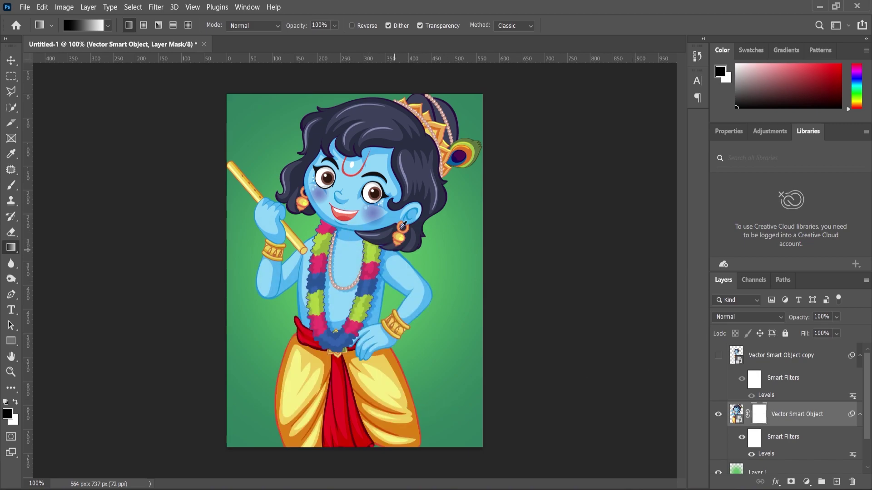
- Fade the enlarged Krishna upward from the canvas bottom with a gradient on its mask and set the layer opacity to 15%
{"action": "scroll", "coordinate": [358, 418], "scroll_direction": "down", "scroll_amount": 3}
{"action": "left_click_drag", "start_coordinate": [347, 438], "coordinate": [349, 184]}
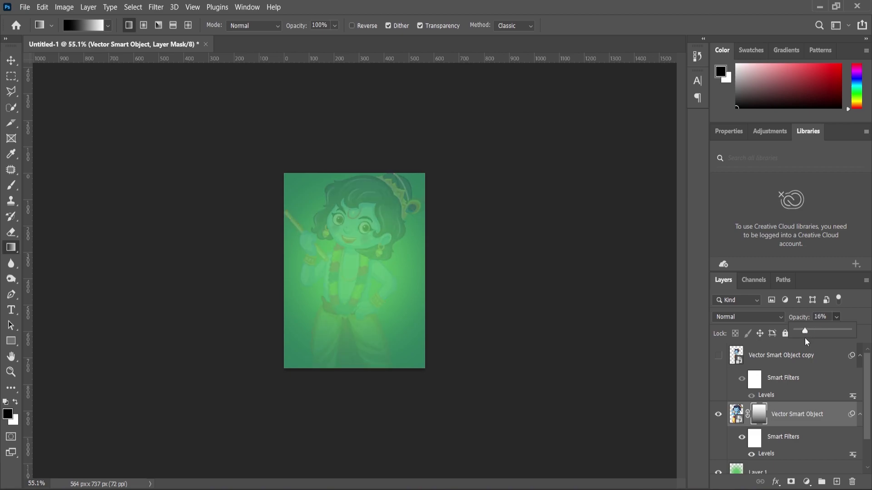
{"action": "scroll", "coordinate": [336, 230], "scroll_direction": "up", "scroll_amount": 3}
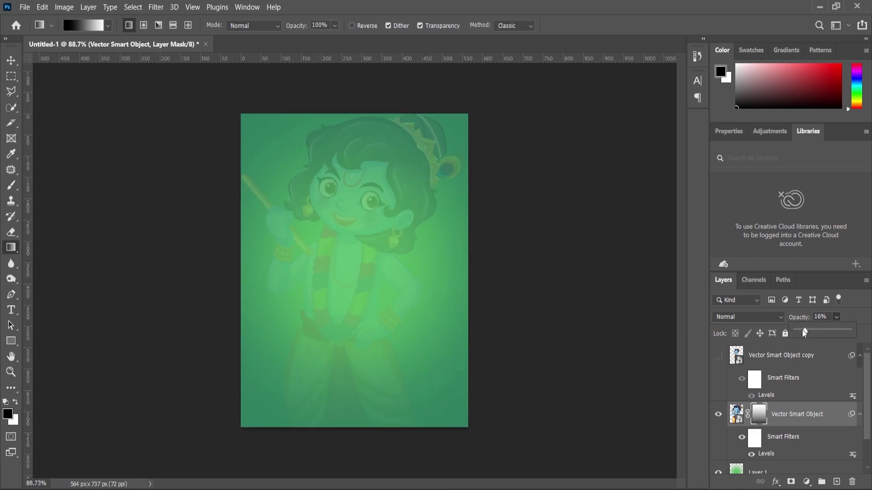
{"action": "left_click_drag", "start_coordinate": [802, 329], "coordinate": [796, 332]}
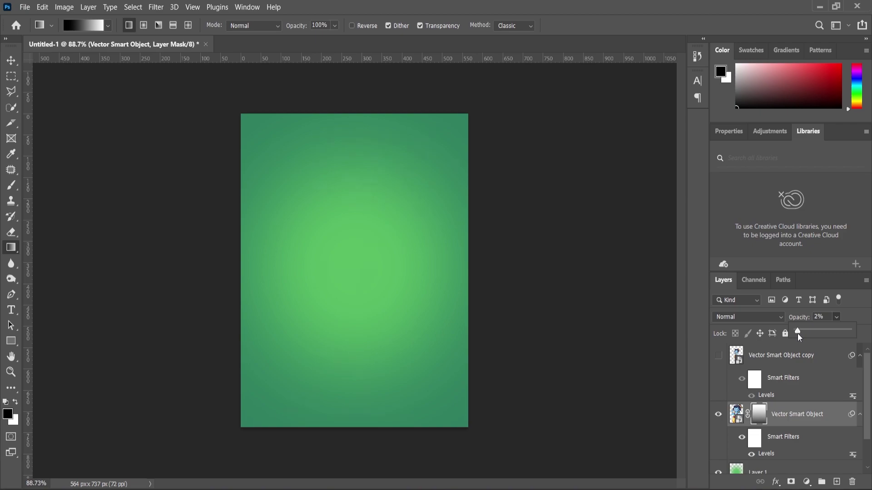
{"action": "left_click", "coordinate": [816, 317]}
{"action": "type", "text": "15"}
{"action": "key", "text": "Return"}
- Move the faded Krishna slightly down and show the hidden full-colour copy
{"action": "key", "text": "v"}
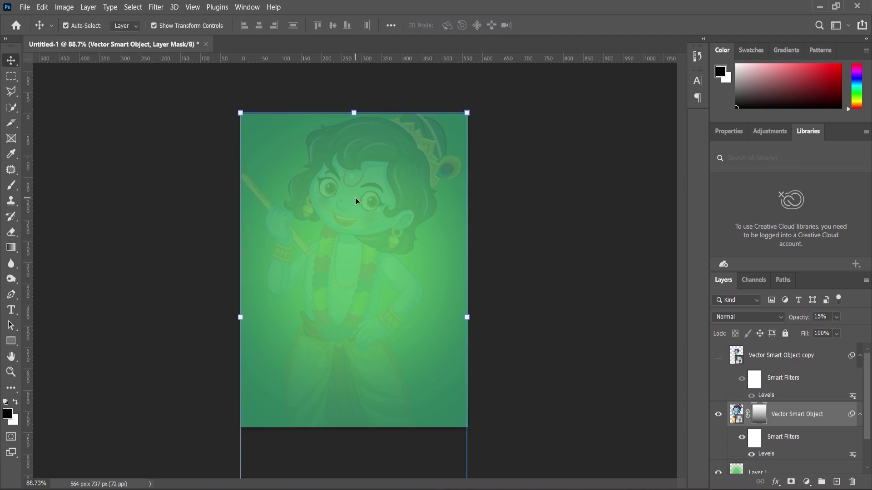
{"action": "left_click_drag", "start_coordinate": [355, 204], "coordinate": [355, 211]}
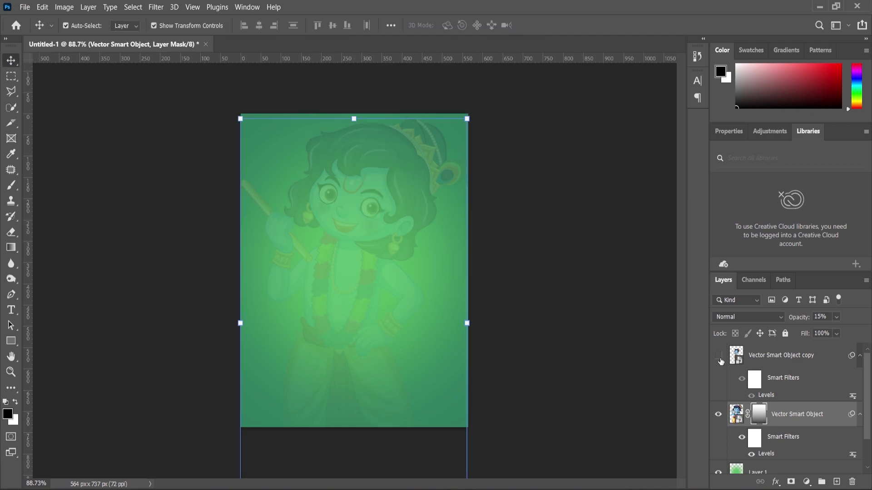
{"action": "left_click", "coordinate": [719, 357]}
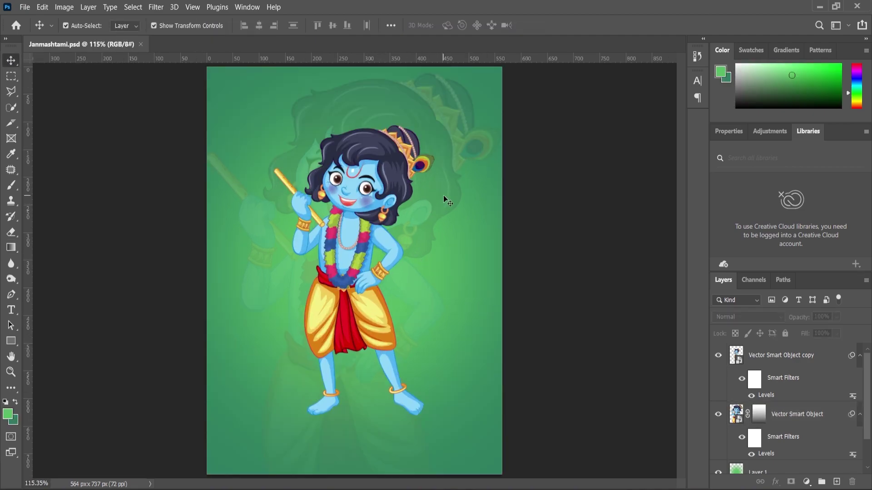
- Scale the faded Krishna up to 115.69% beyond the canvas edges and set its opacity to 8%
{"action": "left_click", "coordinate": [443, 195]}
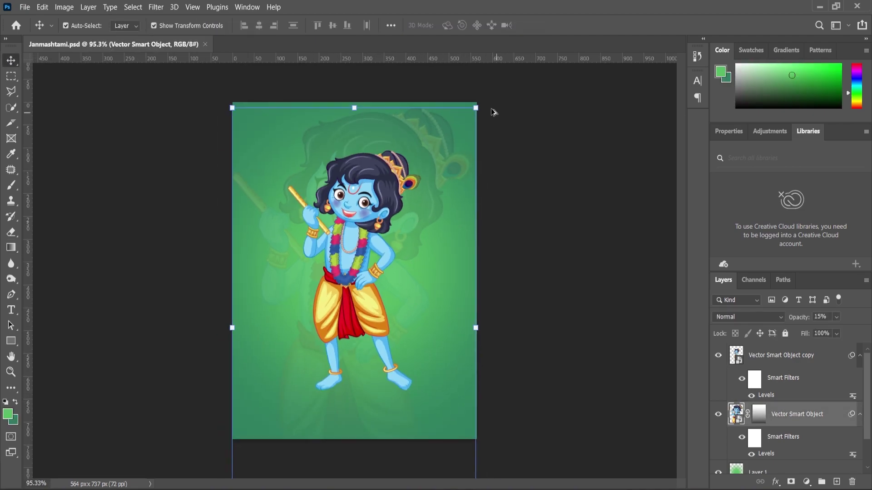
{"action": "left_click", "coordinate": [477, 108]}
{"action": "left_click", "coordinate": [475, 257]}
{"action": "left_click_drag", "start_coordinate": [478, 108], "coordinate": [505, 75]}
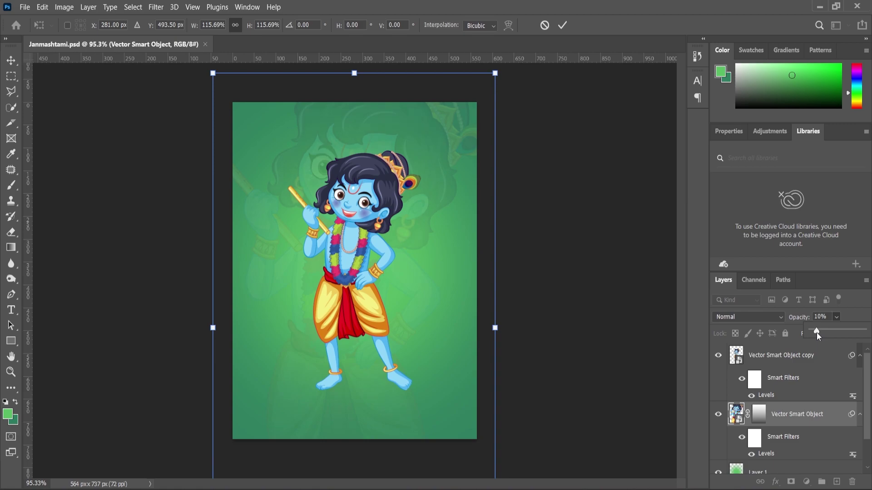
{"action": "left_click", "coordinate": [15, 371]}
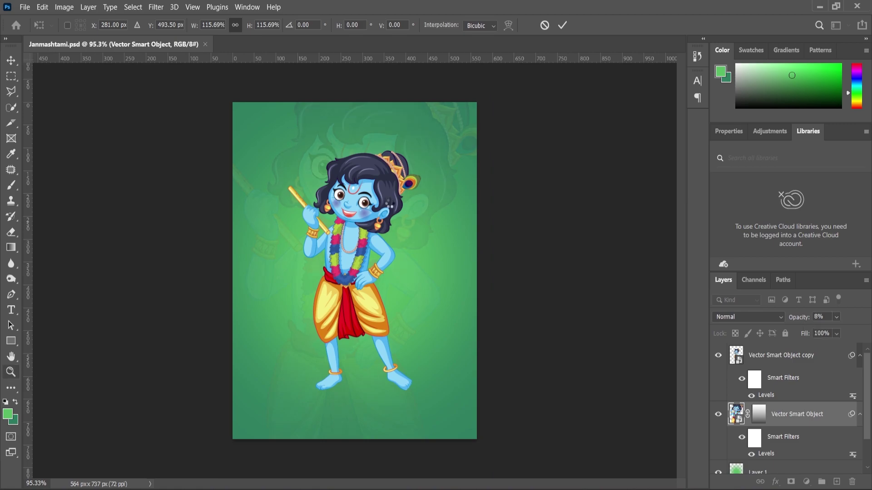
{"action": "left_click", "coordinate": [367, 275]}
- Create a new layer above Layer 1 and set the brush's foreground colour to black (000000)
{"action": "scroll", "coordinate": [367, 275], "scroll_direction": "up", "scroll_amount": 7}
{"action": "scroll", "coordinate": [792, 441], "scroll_direction": "down", "scroll_amount": 2}
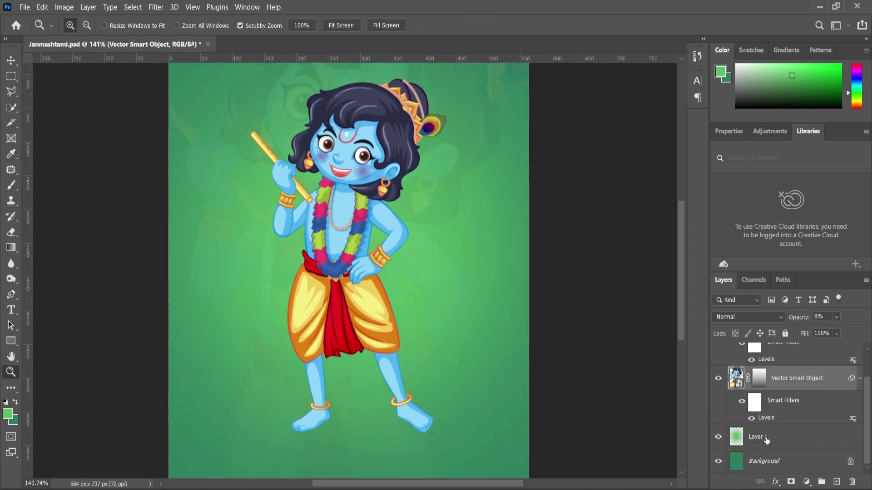
{"action": "left_click", "coordinate": [766, 440]}
{"action": "left_click", "coordinate": [839, 484]}
{"action": "left_click", "coordinate": [13, 188]}
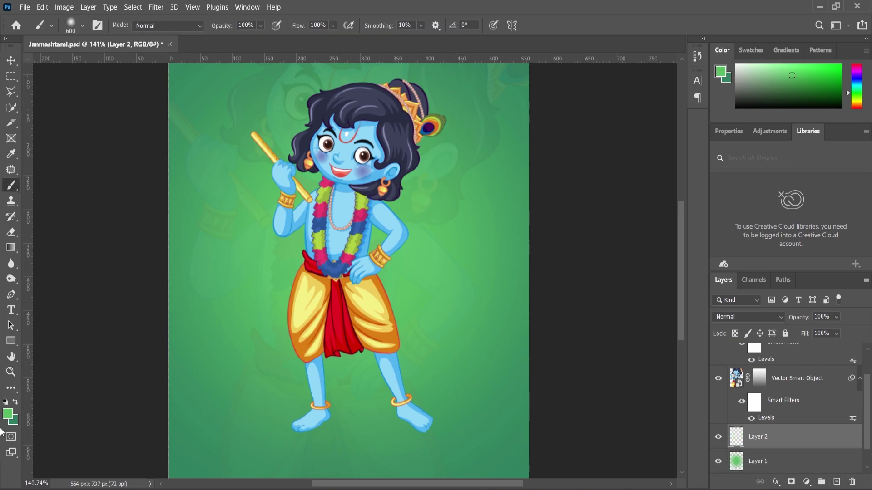
{"action": "left_click", "coordinate": [9, 414]}
{"action": "left_click_drag", "start_coordinate": [494, 247], "coordinate": [456, 324]}
{"action": "left_click", "coordinate": [725, 160]}
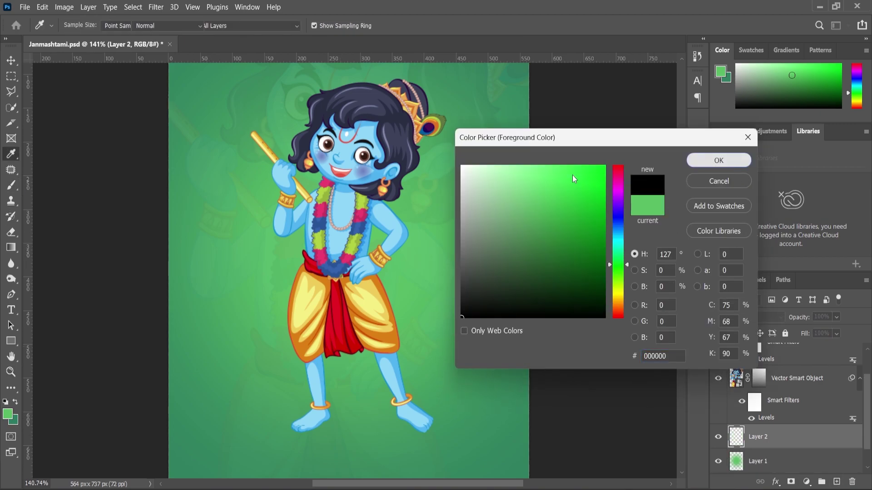
- Reduce the brush size to 10 px and paint a soft black shadow along the underside of the foot below the flute hand
{"action": "scroll", "coordinate": [333, 343], "scroll_direction": "down", "scroll_amount": 3}
{"action": "scroll", "coordinate": [336, 339], "scroll_direction": "up", "scroll_amount": 6}
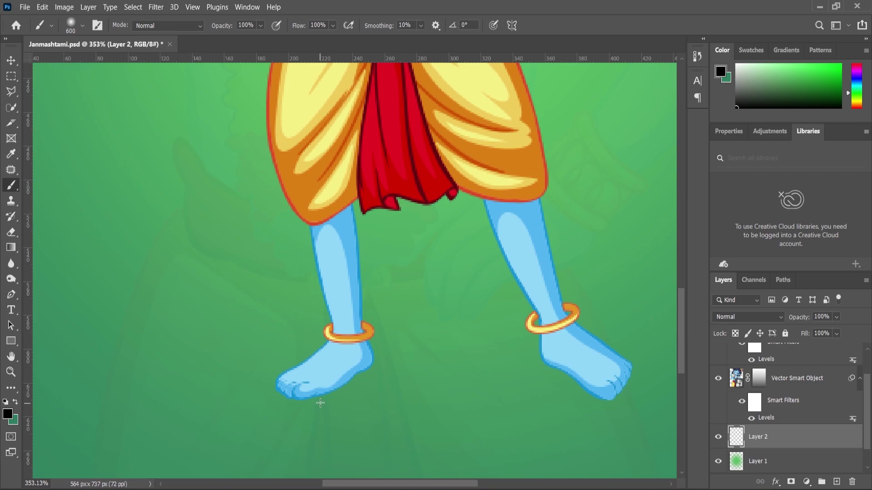
{"action": "right_click", "coordinate": [363, 341]}
{"action": "key", "text": "bracketright"}
{"action": "left_click_drag", "start_coordinate": [489, 303], "coordinate": [435, 303]}
{"action": "left_click", "coordinate": [319, 377]}
{"action": "key", "text": "ctrl+z"}
{"action": "scroll", "coordinate": [314, 385], "scroll_direction": "up", "scroll_amount": 3}
{"action": "key", "text": "bracketleft"}
{"action": "key", "text": "bracketleft"}
{"action": "key", "text": "bracketleft"}
{"action": "key", "text": "bracketleft"}
{"action": "key", "text": "bracketleft"}
{"action": "key", "text": "bracketleft"}
{"action": "left_click_drag", "start_coordinate": [285, 397], "coordinate": [330, 385]}
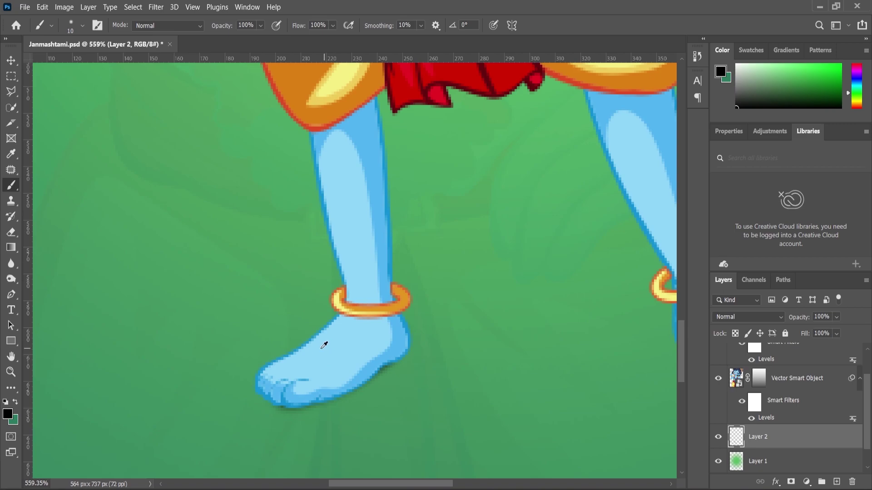
- Paint a soft black shadow along the underside of the other foot and undo the surplus brush stroke
{"action": "scroll", "coordinate": [321, 340], "scroll_direction": "down", "scroll_amount": 5}
{"action": "scroll", "coordinate": [494, 363], "scroll_direction": "up", "scroll_amount": 3}
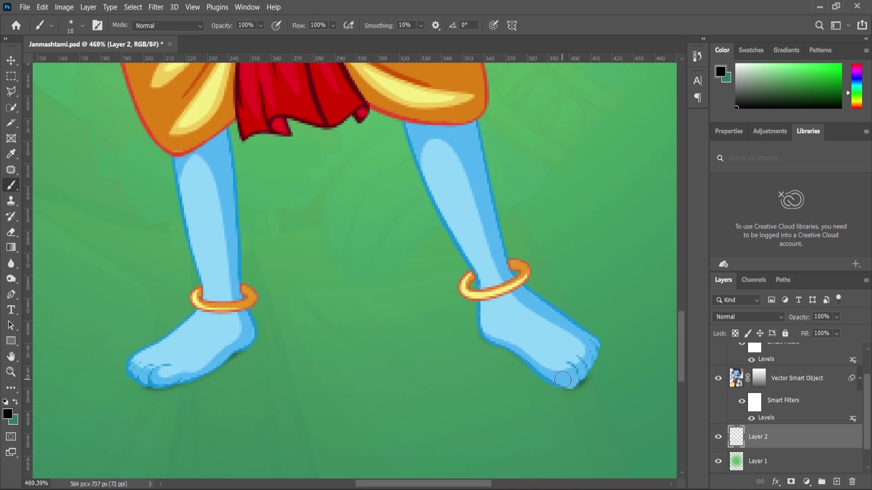
{"action": "mouse_move", "coordinate": [533, 362]}
{"action": "left_mouse_down"}
{"action": "mouse_move", "coordinate": [502, 341]}
{"action": "mouse_move", "coordinate": [538, 360]}
{"action": "left_mouse_up"}
{"action": "key", "text": "ctrl+z"}
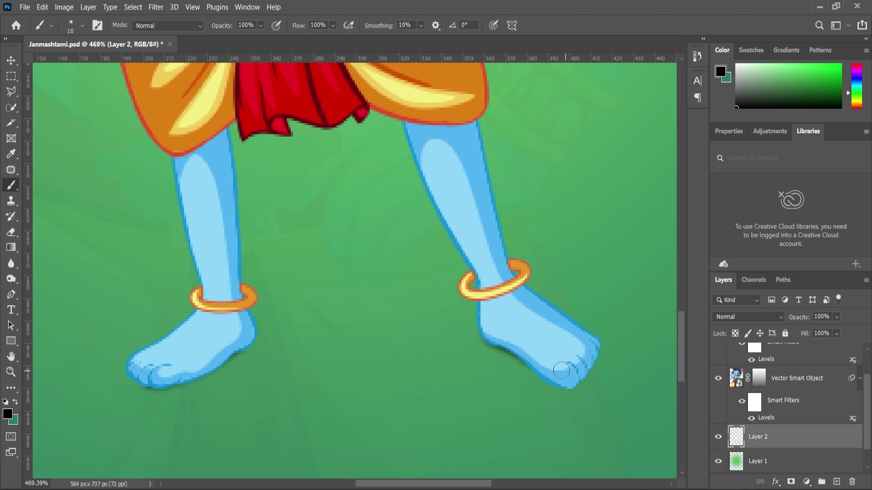
- Set the foot-shadow layer's opacity to 72%
{"action": "scroll", "coordinate": [563, 372], "scroll_direction": "down", "scroll_amount": 2}
{"action": "left_click", "coordinate": [836, 317]}
{"action": "left_click_drag", "start_coordinate": [840, 335], "coordinate": [833, 334]}
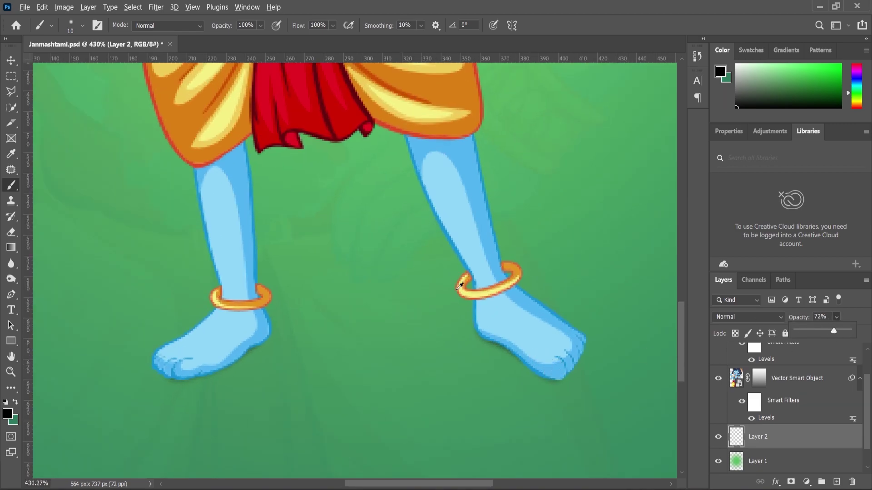
- Check the whole figure with the Move tool active, clear the layer selection and save the poster
{"action": "scroll", "coordinate": [466, 282], "scroll_direction": "down", "scroll_amount": 15}
{"action": "scroll", "coordinate": [388, 359], "scroll_direction": "up", "scroll_amount": 3}
{"action": "scroll", "coordinate": [386, 356], "scroll_direction": "down", "scroll_amount": 2}
{"action": "scroll", "coordinate": [330, 400], "scroll_direction": "up", "scroll_amount": 8}
{"action": "scroll", "coordinate": [405, 352], "scroll_direction": "down", "scroll_amount": 7}
{"action": "left_click", "coordinate": [11, 61]}
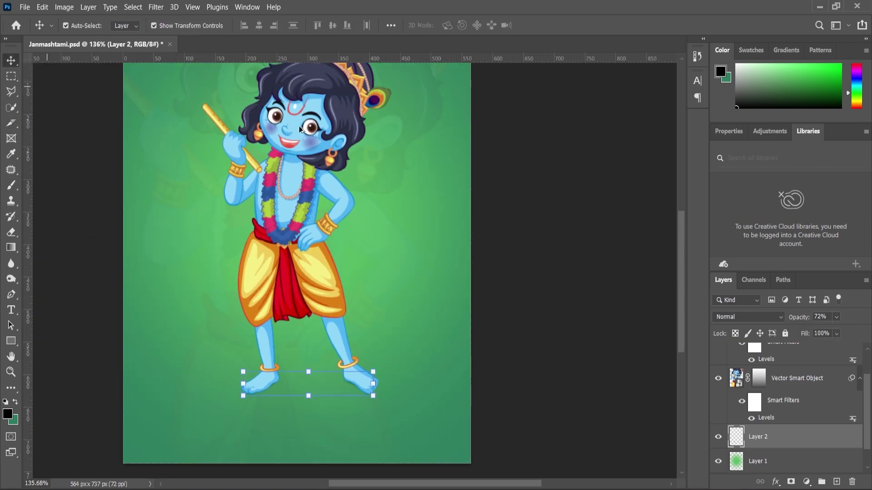
{"action": "scroll", "coordinate": [373, 188], "scroll_direction": "down", "scroll_amount": 2}
{"action": "left_click", "coordinate": [373, 187]}
{"action": "scroll", "coordinate": [630, 336], "scroll_direction": "down", "scroll_amount": 1}
{"action": "scroll", "coordinate": [634, 344], "scroll_direction": "up", "scroll_amount": 1}
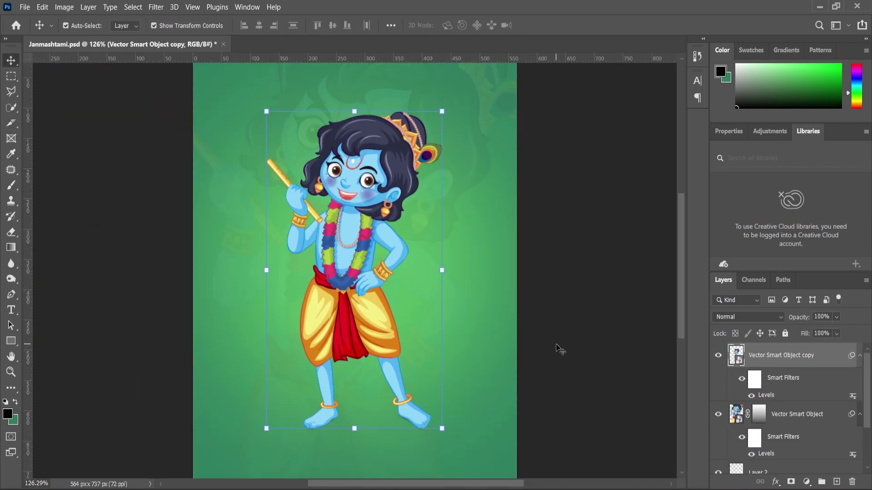
{"action": "left_click", "coordinate": [558, 351]}
{"action": "key", "text": "ctrl+s"}
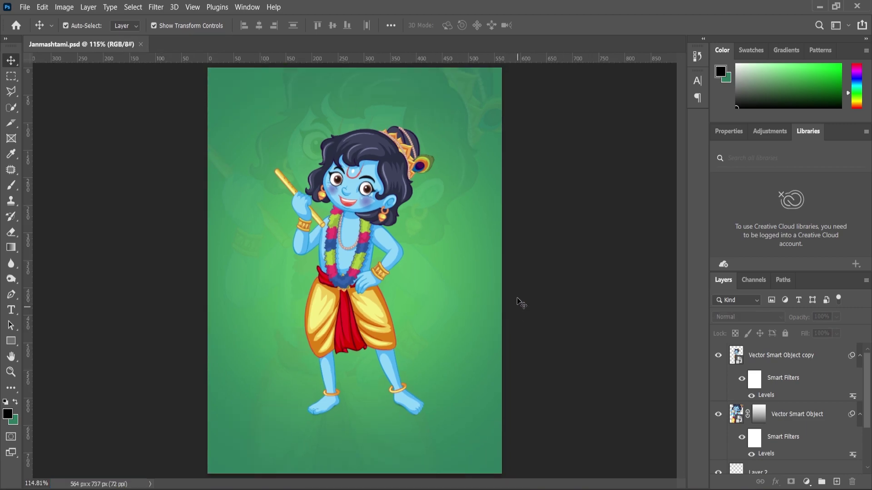
- Switch to Illustrator, copy the two lower corner mandala ornaments from the Krishna artwork and return to Photoshop
{"action": "left_click", "coordinate": [393, 336], "text": "ctrl"}
{"action": "left_click", "coordinate": [608, 489]}
{"action": "left_click", "coordinate": [278, 181]}
{"action": "left_click", "coordinate": [436, 171]}
{"action": "right_click", "coordinate": [446, 168]}
{"action": "left_click", "coordinate": [248, 291]}
{"action": "left_click", "coordinate": [301, 362]}
{"action": "left_click", "coordinate": [469, 333]}
{"action": "key", "text": "ctrl+c"}
{"action": "left_click", "coordinate": [547, 488]}
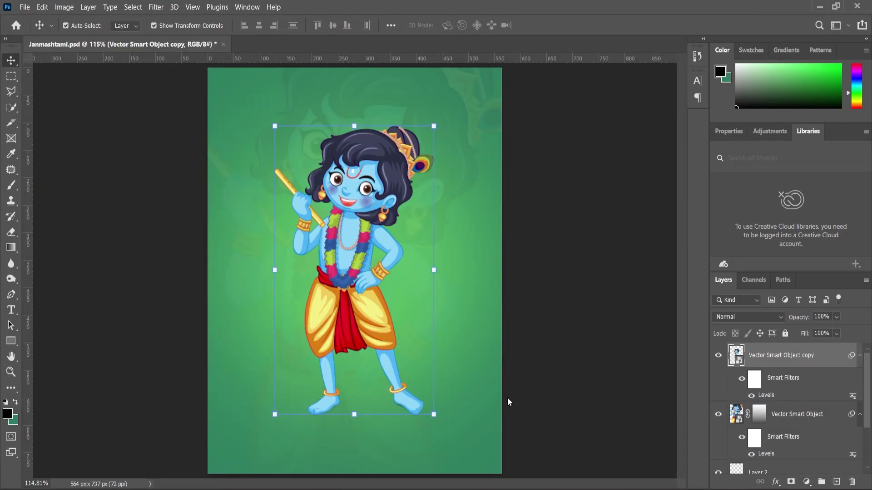
- Paste the mandala ornaments as a smart object and scale them to about 128.8% across the poster's two bottom corners
{"action": "key", "text": "ctrl+v"}
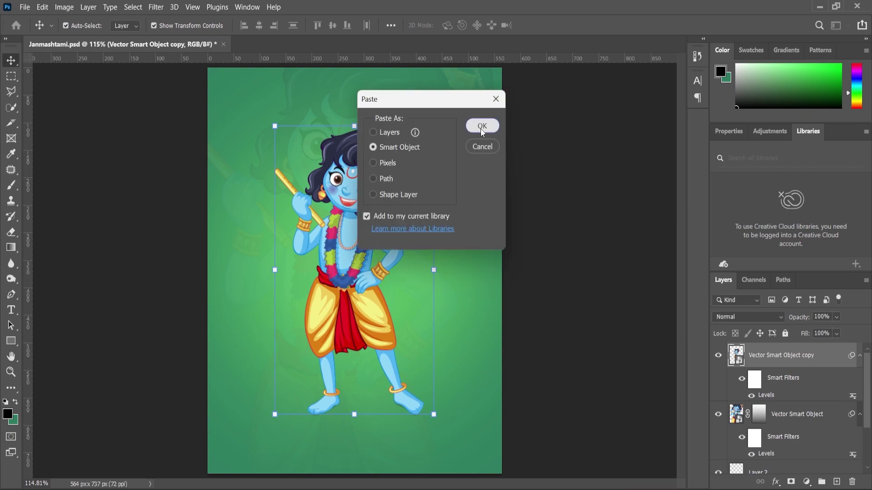
{"action": "left_click", "coordinate": [480, 127]}
{"action": "left_click_drag", "start_coordinate": [453, 336], "coordinate": [452, 443]}
{"action": "left_click_drag", "start_coordinate": [475, 277], "coordinate": [515, 260]}
{"action": "left_click_drag", "start_coordinate": [494, 430], "coordinate": [500, 410]}
{"action": "key", "text": "Return"}
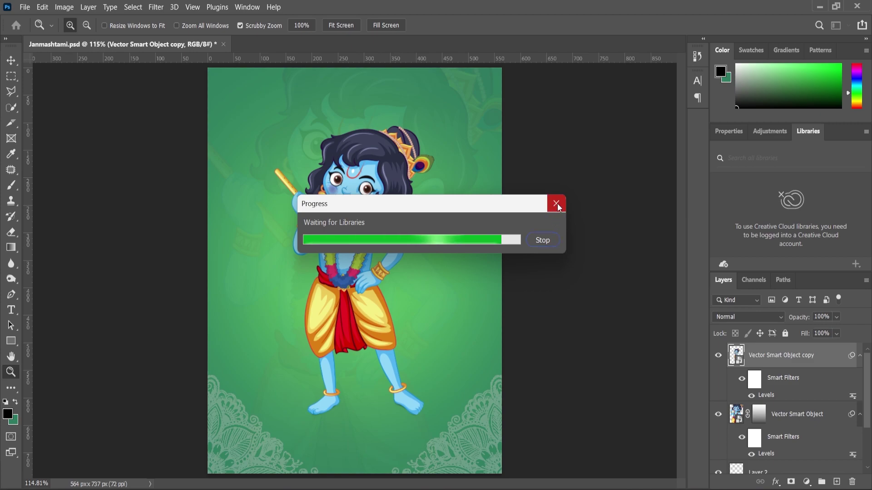
{"action": "left_click_drag", "start_coordinate": [547, 225], "coordinate": [502, 301]}
- Duplicate the mandala ornament layer and move the copy to the upper part of the poster
{"action": "key", "text": "v"}
{"action": "left_click_drag", "start_coordinate": [759, 363], "coordinate": [837, 482]}
{"action": "left_click_drag", "start_coordinate": [456, 416], "coordinate": [456, 278]}
{"action": "left_click", "coordinate": [486, 424]}
{"action": "left_click", "coordinate": [774, 362]}
{"action": "left_click_drag", "start_coordinate": [439, 391], "coordinate": [459, 181]}
- Flip the ornament copy vertically and position it so that it decorates the poster's two top corners
{"action": "key", "text": "ctrl+t"}
{"action": "right_click", "coordinate": [459, 187]}
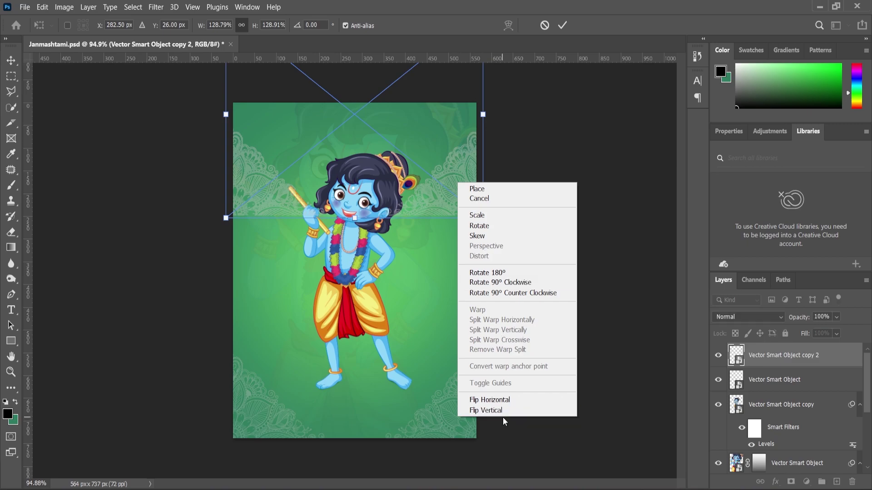
{"action": "left_click", "coordinate": [503, 466]}
{"action": "left_click_drag", "start_coordinate": [356, 116], "coordinate": [354, 194]}
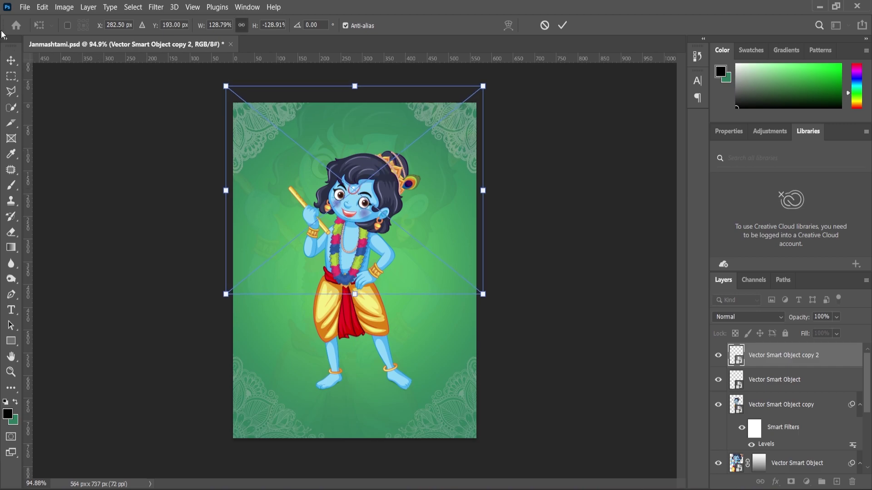
{"action": "key", "text": "Return"}
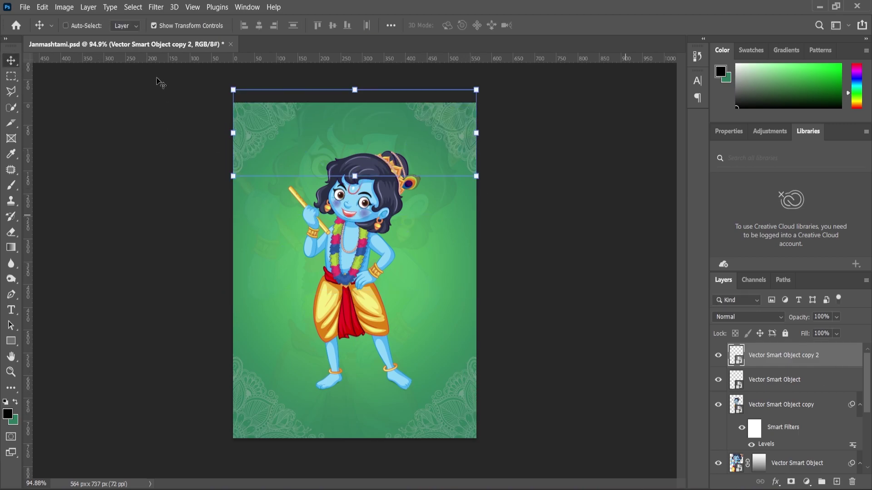
- Combine the top and bottom ornament layers into one smart object and lower its opacity to 66%
{"action": "left_click", "coordinate": [475, 414], "text": "shift"}
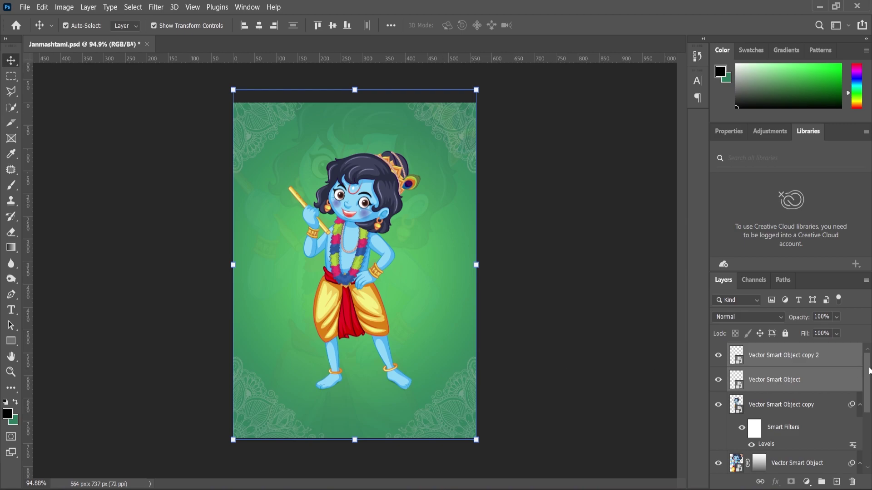
{"action": "right_click", "coordinate": [771, 362]}
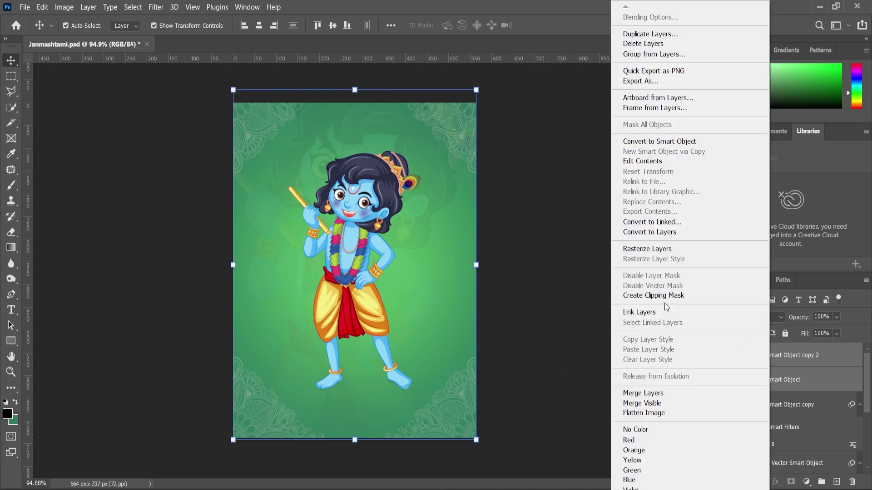
{"action": "left_click", "coordinate": [671, 142]}
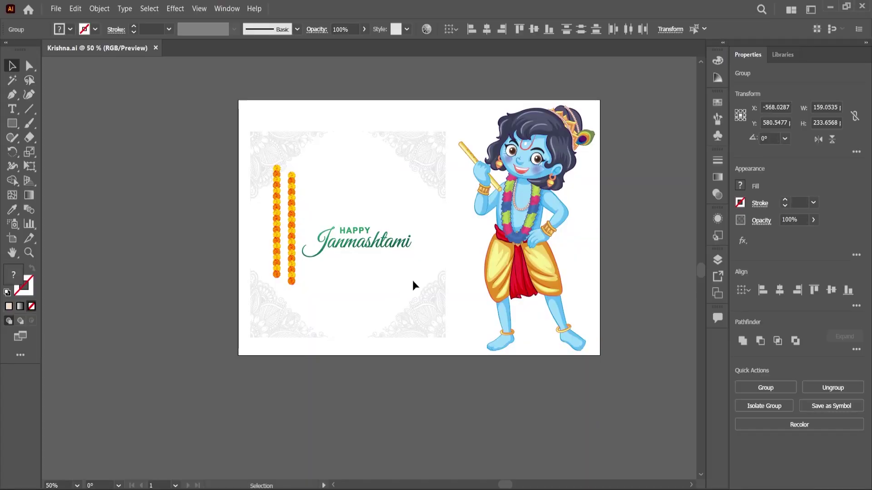
- Switch to Illustrator, copy the clay pots with peacock feathers and return to Photoshop
{"action": "scroll", "coordinate": [412, 282], "scroll_direction": "down", "scroll_amount": 2}
{"action": "left_click", "coordinate": [239, 313]}
{"action": "left_click", "coordinate": [207, 341]}
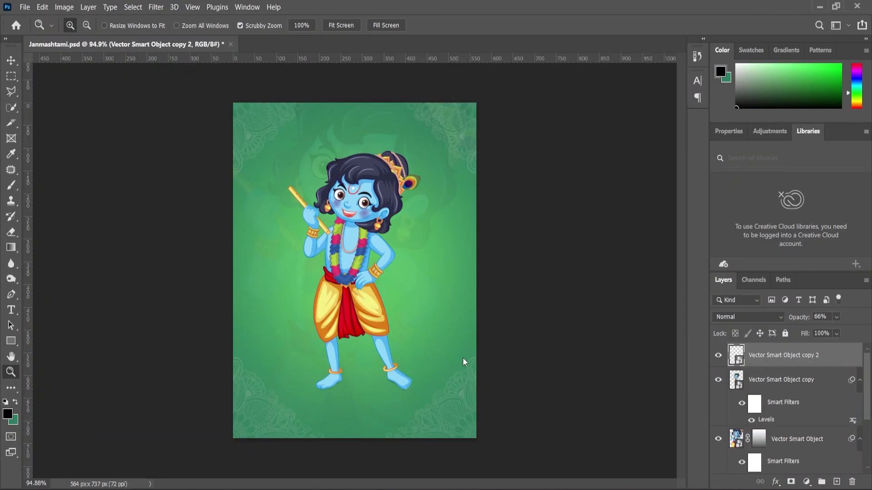
- Paste the clay pots as a smart object and place them scaled to 82.90% beside Krishna's foot below the hip hand
{"action": "key", "text": "ctrl+v"}
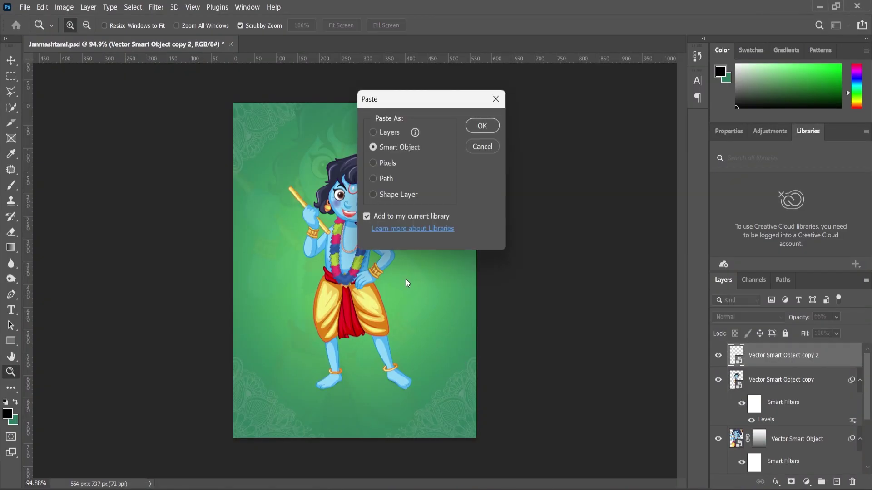
{"action": "left_click", "coordinate": [482, 126]}
{"action": "left_click_drag", "start_coordinate": [335, 303], "coordinate": [453, 353]}
{"action": "scroll", "coordinate": [401, 357], "scroll_direction": "up", "scroll_amount": 5}
{"action": "left_click_drag", "start_coordinate": [512, 230], "coordinate": [501, 249]}
{"action": "left_click_drag", "start_coordinate": [451, 355], "coordinate": [456, 374]}
{"action": "left_click", "coordinate": [15, 373]}
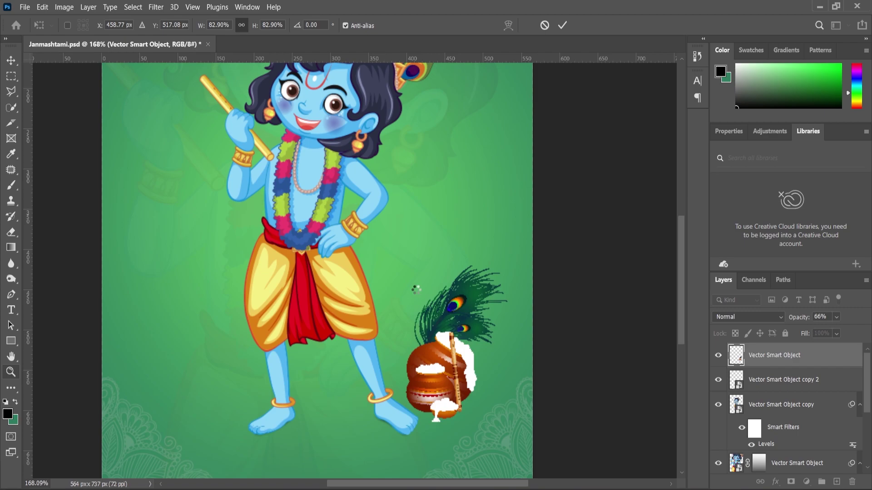
- Create a new layer directly below the pots and stamp one soft black dab with a 100 px brush
{"action": "scroll", "coordinate": [486, 300], "scroll_direction": "down", "scroll_amount": 4}
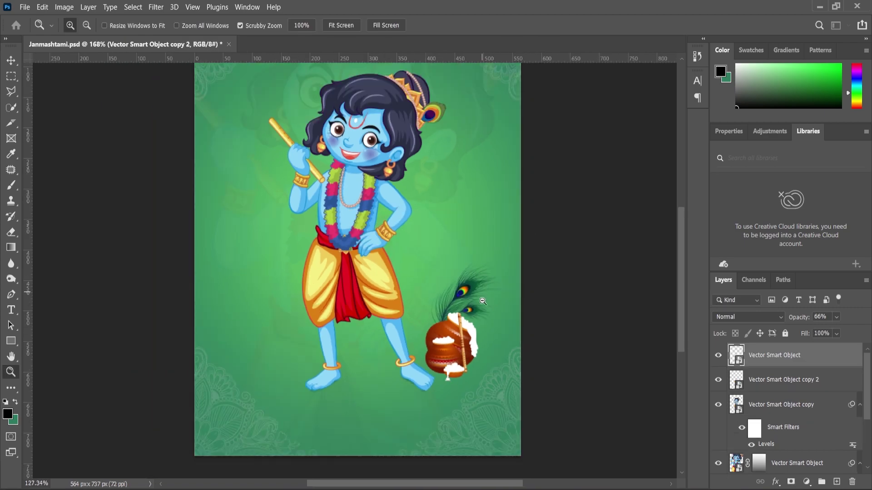
{"action": "scroll", "coordinate": [429, 365], "scroll_direction": "up", "scroll_amount": 3}
{"action": "scroll", "coordinate": [435, 368], "scroll_direction": "down", "scroll_amount": 3}
{"action": "scroll", "coordinate": [618, 445], "scroll_direction": "up", "scroll_amount": 8}
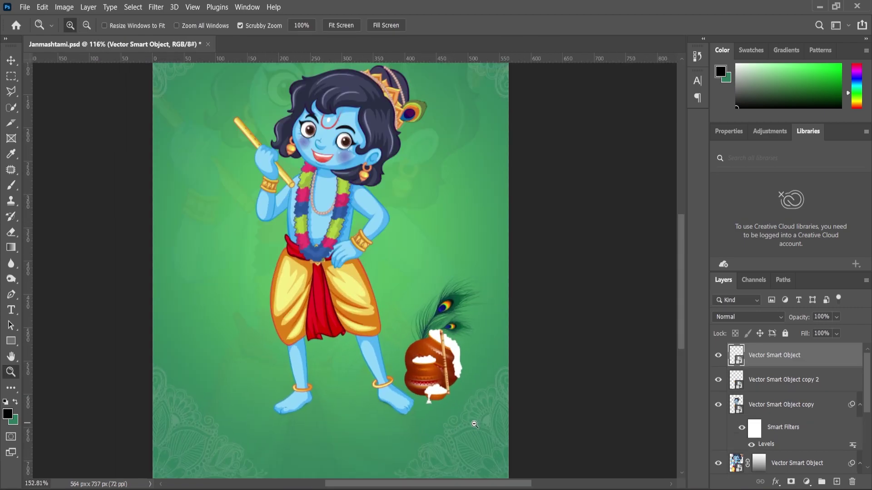
{"action": "left_click", "coordinate": [11, 60]}
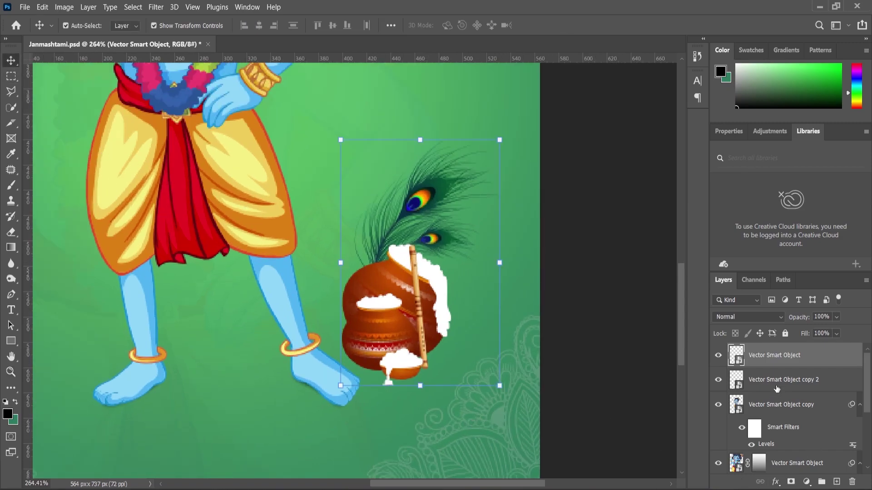
{"action": "left_click", "coordinate": [777, 381]}
{"action": "left_click", "coordinate": [836, 482]}
{"action": "left_click", "coordinate": [11, 184]}
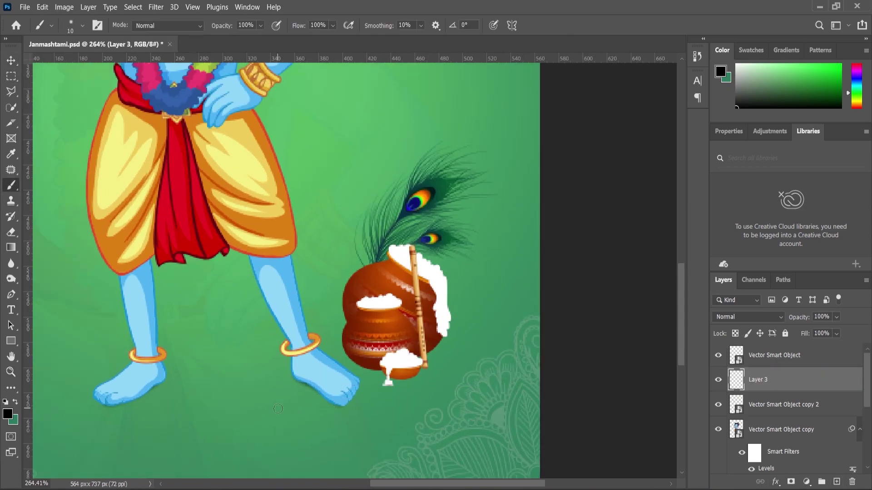
{"action": "left_click", "coordinate": [278, 410]}
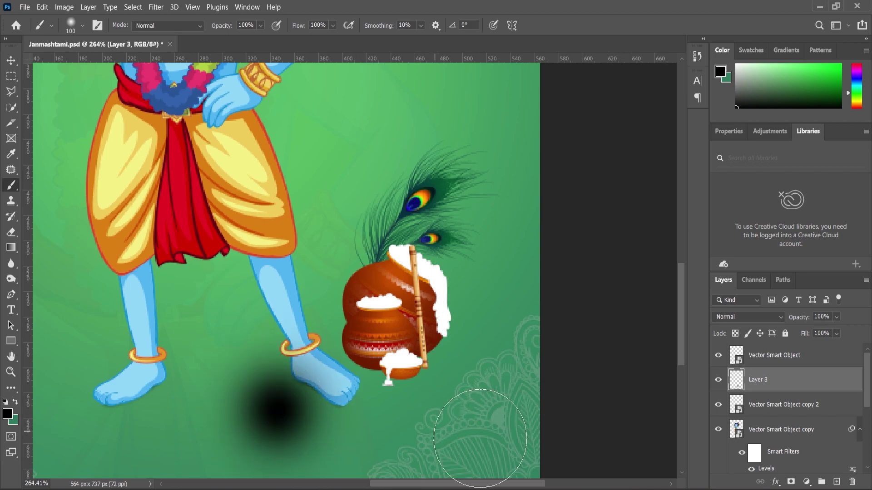
- Transform the black dab to about 115.6% width and 11.6% height and place it as a flat shadow beneath the pots
{"action": "left_click", "coordinate": [11, 60]}
{"action": "key", "text": "ctrl+t"}
{"action": "left_click_drag", "start_coordinate": [274, 335], "coordinate": [362, 399]}
{"action": "left_click_drag", "start_coordinate": [458, 411], "coordinate": [489, 410]}
{"action": "left_click_drag", "start_coordinate": [405, 412], "coordinate": [403, 368]}
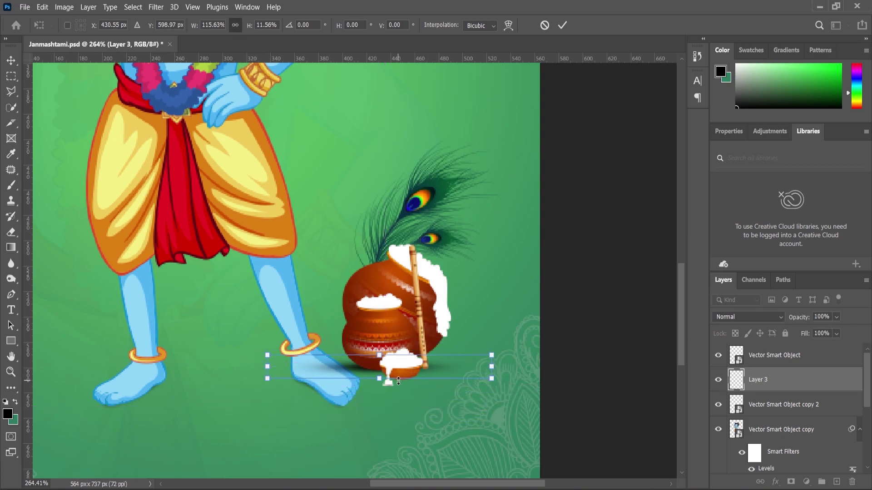
{"action": "key", "text": "Return"}
- Move the pots and their shadow below the full-colour Krishna layer and shift both slightly down and away from him
{"action": "left_click", "coordinate": [390, 299], "text": "shift"}
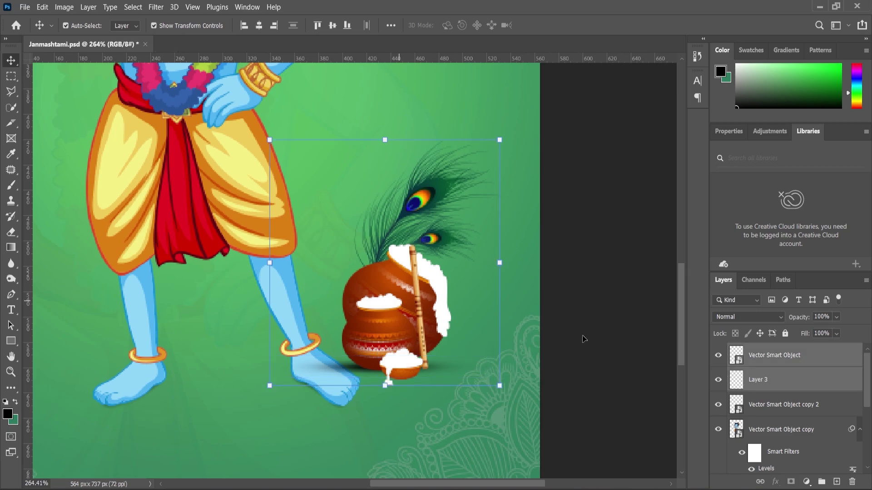
{"action": "left_click_drag", "start_coordinate": [765, 356], "coordinate": [763, 459]}
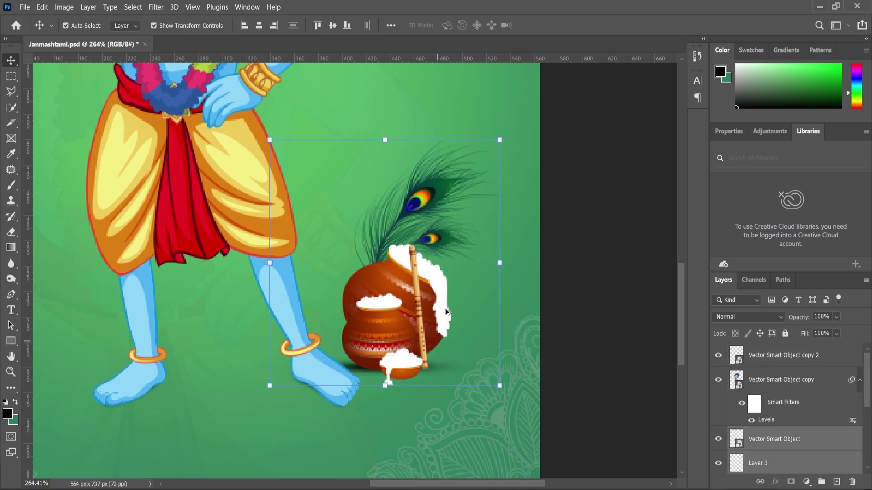
{"action": "scroll", "coordinate": [393, 326], "scroll_direction": "up", "scroll_amount": 1}
{"action": "left_click_drag", "start_coordinate": [390, 324], "coordinate": [400, 340]}
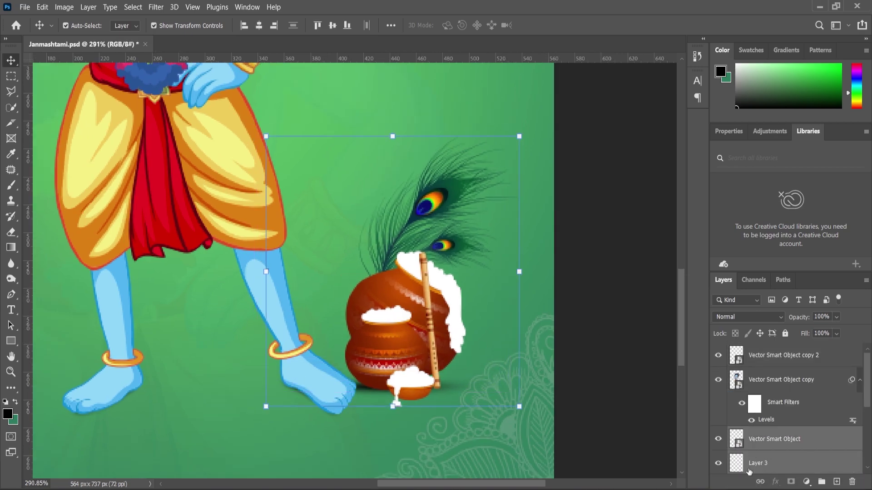
- Select the pots' shadow layer and widen the shadow slightly with Free Transform
{"action": "left_click_drag", "start_coordinate": [406, 410], "coordinate": [369, 394]}
{"action": "left_click", "coordinate": [472, 401]}
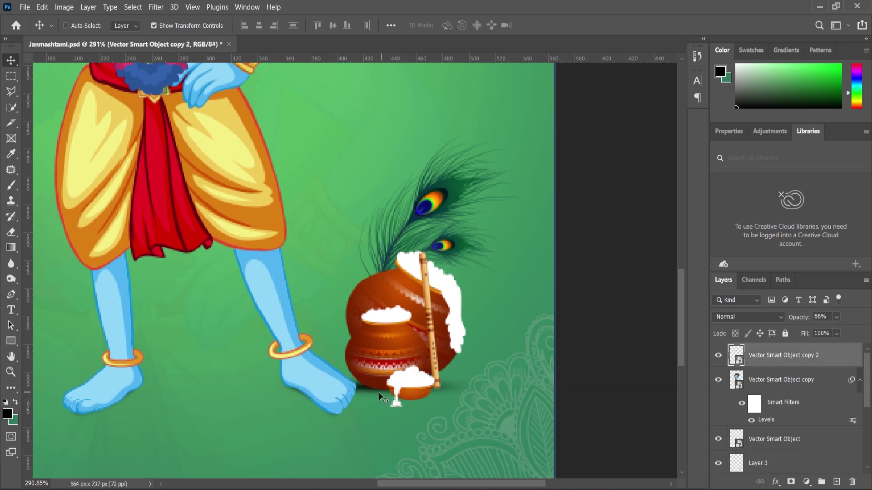
{"action": "left_click", "coordinate": [367, 395]}
{"action": "key", "text": "ctrl+t"}
{"action": "left_click_drag", "start_coordinate": [508, 401], "coordinate": [514, 404]}
{"action": "left_click", "coordinate": [11, 372]}
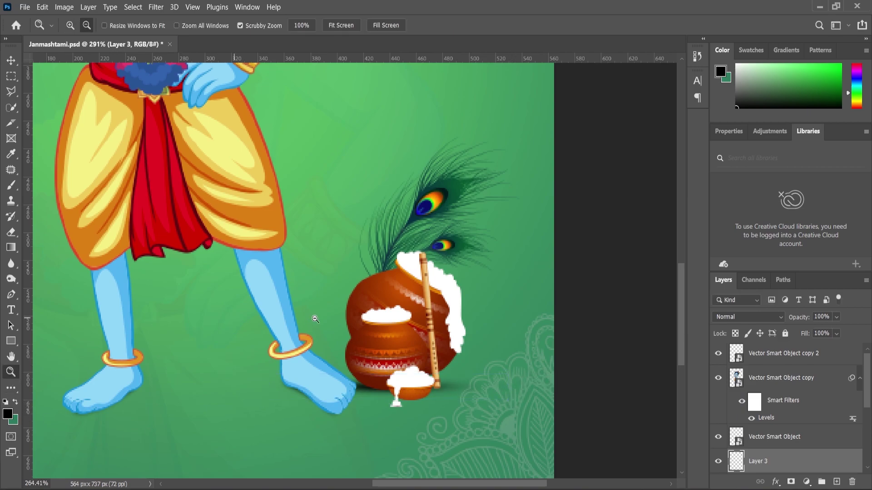
- Open the Content text file and copy the line "May Lord Krishna bless you and your family with peace and happiness…"
{"action": "left_click", "coordinate": [390, 371]}
{"action": "left_click", "coordinate": [391, 372]}
{"action": "left_click_drag", "start_coordinate": [408, 364], "coordinate": [478, 477]}
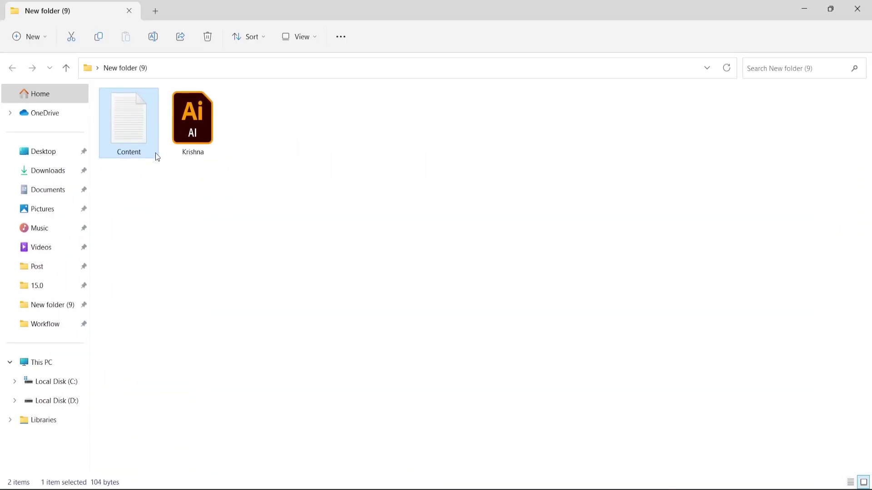
{"action": "double_click", "coordinate": [157, 156]}
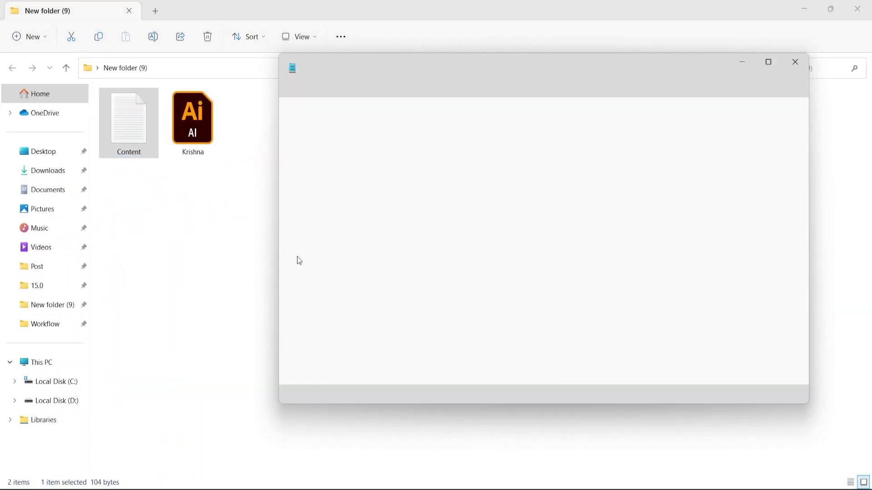
{"action": "left_click_drag", "start_coordinate": [603, 113], "coordinate": [249, 119]}
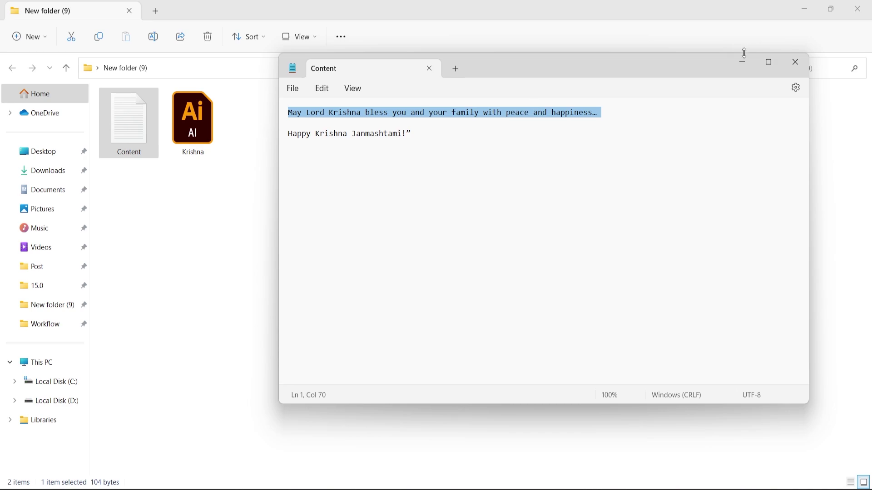
{"action": "left_click", "coordinate": [743, 61]}
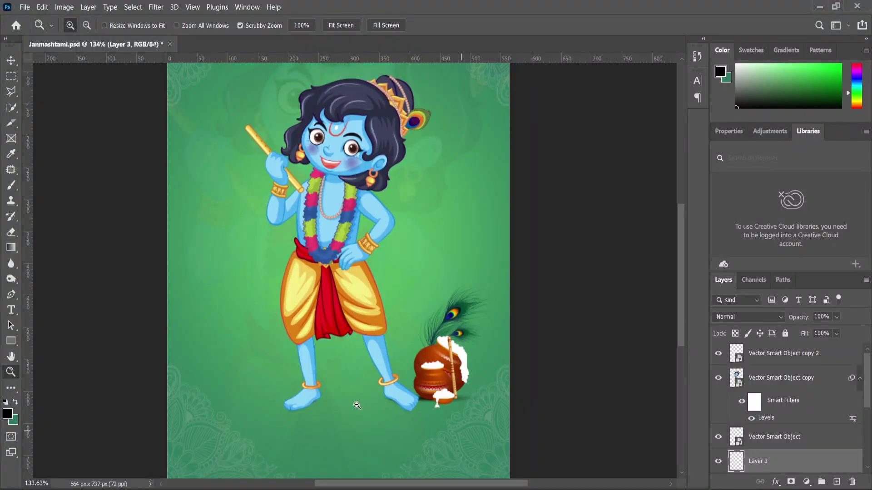
- Paste the copied greeting line as new text below Krishna and set it in Poppins ExtraLight at 243 pt
{"action": "scroll", "coordinate": [29, 335], "scroll_direction": "up", "scroll_amount": 2}
{"action": "scroll", "coordinate": [29, 334], "scroll_direction": "down", "scroll_amount": 1}
{"action": "left_click", "coordinate": [13, 313]}
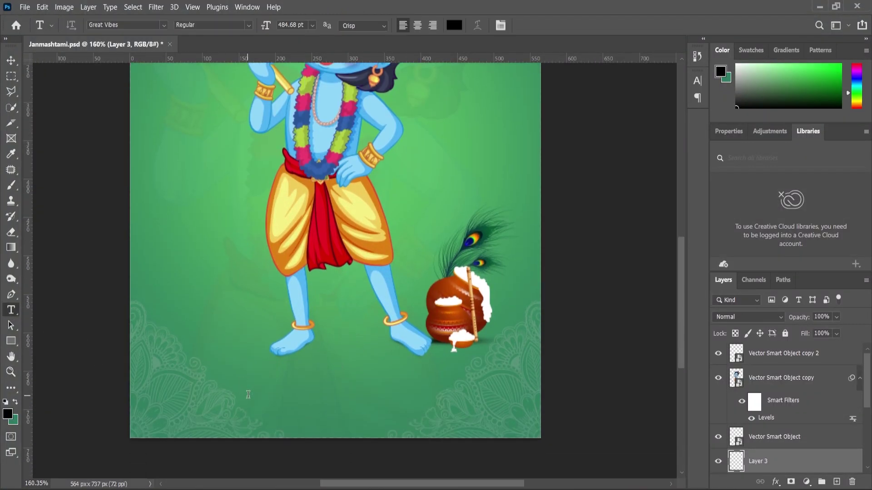
{"action": "left_click", "coordinate": [248, 395]}
{"action": "key", "text": "ctrl+v"}
{"action": "key", "text": "ctrl+a"}
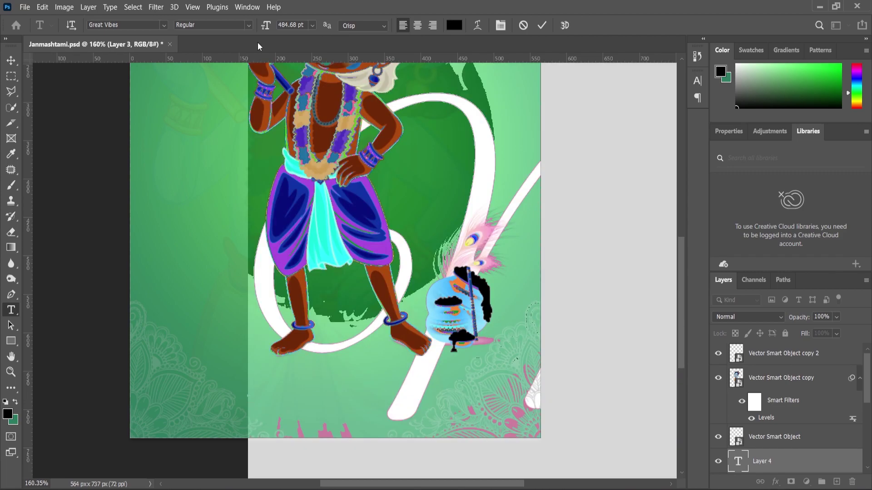
{"action": "type", "text": "poppi"}
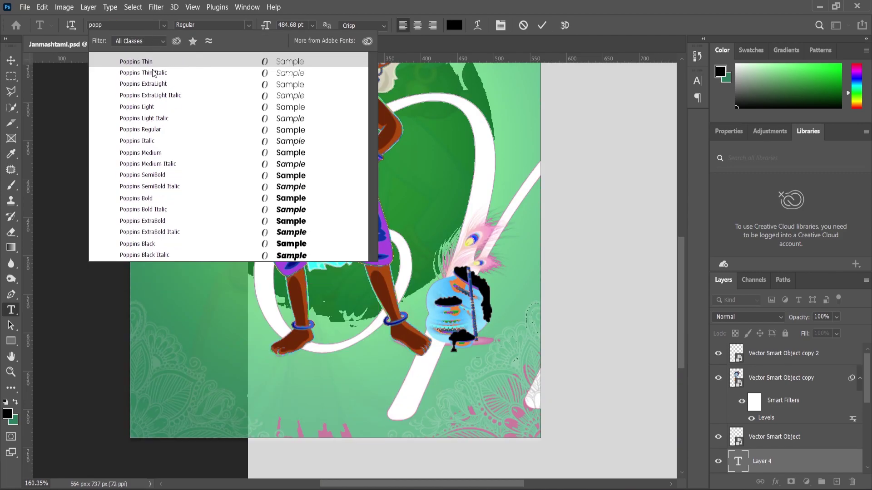
{"action": "left_click", "coordinate": [144, 84]}
{"action": "left_click_drag", "start_coordinate": [263, 30], "coordinate": [106, 163]}
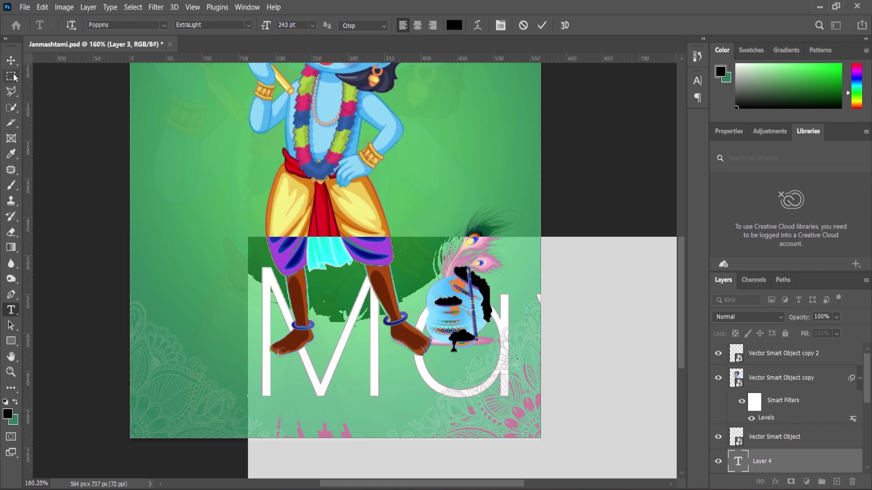
- Set the greeting text's color to white and commit the text
{"action": "left_click", "coordinate": [10, 414]}
{"action": "left_click_drag", "start_coordinate": [470, 171], "coordinate": [458, 161]}
{"action": "left_click", "coordinate": [718, 161]}
{"action": "left_click", "coordinate": [10, 61]}
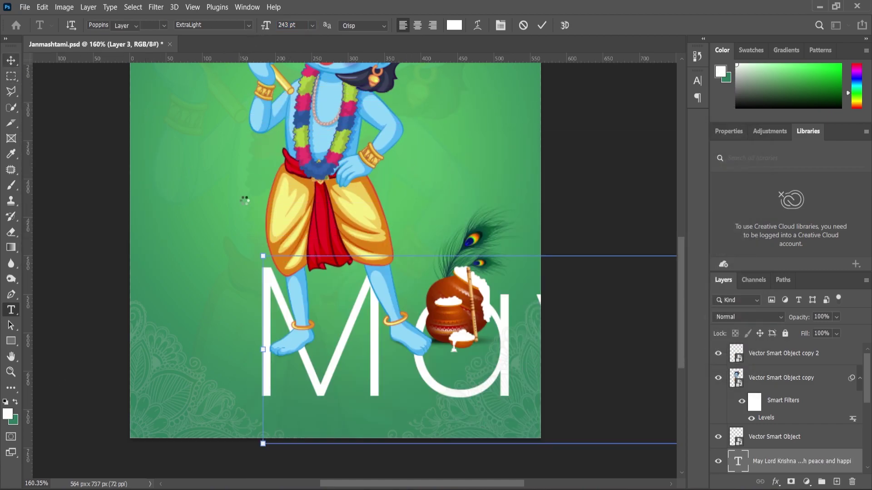
- Scale the oversized greeting line down to roughly the poster's width and place it beneath Krishna's feet
{"action": "scroll", "coordinate": [268, 236], "scroll_direction": "down", "scroll_amount": 4}
{"action": "left_click_drag", "start_coordinate": [304, 340], "coordinate": [427, 387]}
{"action": "left_click_drag", "start_coordinate": [466, 426], "coordinate": [199, 251]}
{"action": "left_click_drag", "start_coordinate": [149, 199], "coordinate": [603, 335]}
{"action": "left_click_drag", "start_coordinate": [635, 313], "coordinate": [144, 329]}
{"action": "left_click_drag", "start_coordinate": [115, 232], "coordinate": [605, 369]}
{"action": "left_click_drag", "start_coordinate": [640, 331], "coordinate": [195, 394]}
{"action": "left_click_drag", "start_coordinate": [159, 314], "coordinate": [636, 429]}
{"action": "left_click_drag", "start_coordinate": [651, 382], "coordinate": [306, 382]}
{"action": "left_click_drag", "start_coordinate": [288, 330], "coordinate": [618, 403]}
{"action": "left_click_drag", "start_coordinate": [630, 359], "coordinate": [491, 455]}
{"action": "left_click_drag", "start_coordinate": [522, 428], "coordinate": [275, 428]}
- Set the whole greeting text to 15 pt in the Light weight of Poppins
{"action": "left_click", "coordinate": [11, 310]}
{"action": "scroll", "coordinate": [340, 431], "scroll_direction": "up", "scroll_amount": 3}
{"action": "left_click", "coordinate": [338, 418]}
{"action": "key", "text": "ctrl+a"}
{"action": "left_click", "coordinate": [302, 25]}
{"action": "type", "text": "15"}
{"action": "key", "text": "Return"}
{"action": "left_click", "coordinate": [249, 25]}
{"action": "left_click", "coordinate": [206, 92]}
{"action": "left_click", "coordinate": [250, 24]}
{"action": "left_click", "coordinate": [208, 78]}
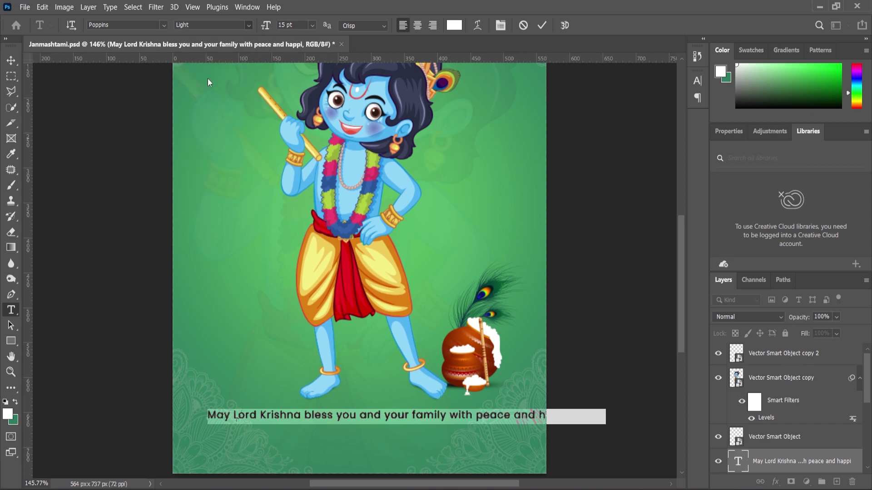
- Break the greeting into two lines before "with peace and happiness…"
{"action": "left_click", "coordinate": [415, 417]}
{"action": "left_click", "coordinate": [446, 417]}
{"action": "key", "text": "Return"}
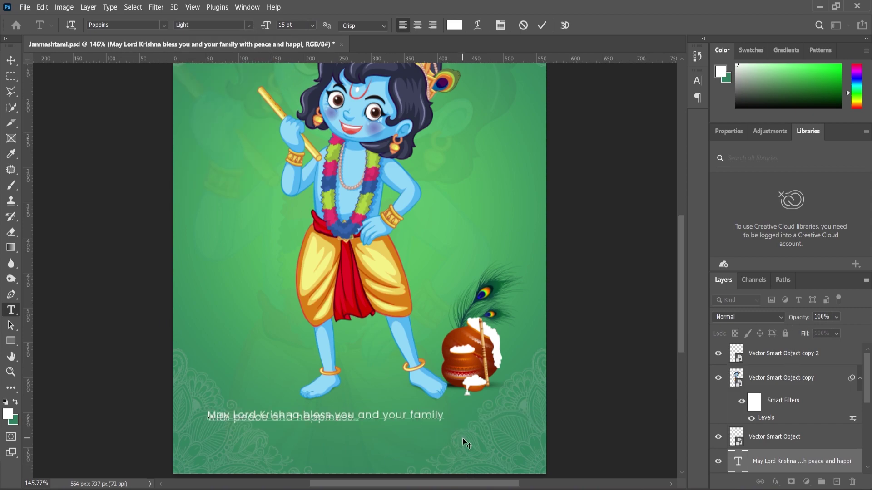
- Set the leading of both greeting lines to Auto and their tracking to 0
{"action": "key", "text": "ctrl+a"}
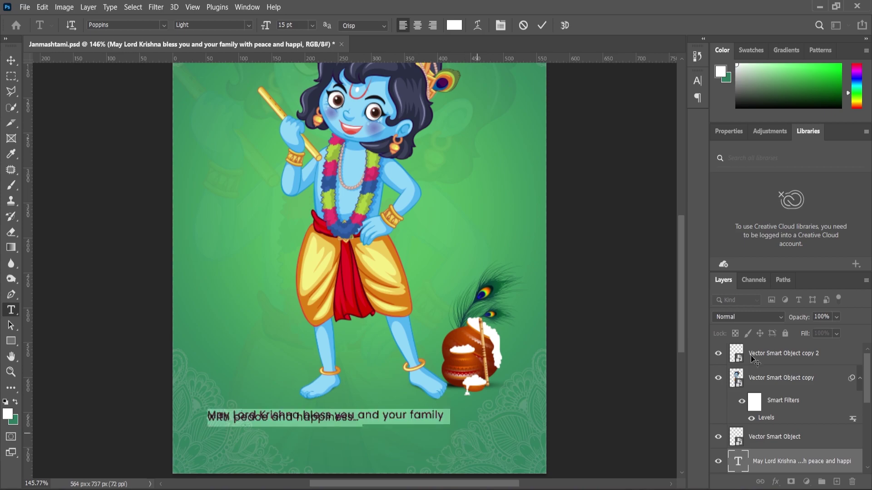
{"action": "left_click", "coordinate": [736, 133]}
{"action": "scroll", "coordinate": [821, 216], "scroll_direction": "down", "scroll_amount": 3}
{"action": "left_click_drag", "start_coordinate": [867, 186], "coordinate": [868, 208]}
{"action": "scroll", "coordinate": [838, 204], "scroll_direction": "up", "scroll_amount": 5}
{"action": "scroll", "coordinate": [838, 205], "scroll_direction": "up", "scroll_amount": 5}
{"action": "left_click", "coordinate": [820, 212]}
{"action": "left_click", "coordinate": [816, 227]}
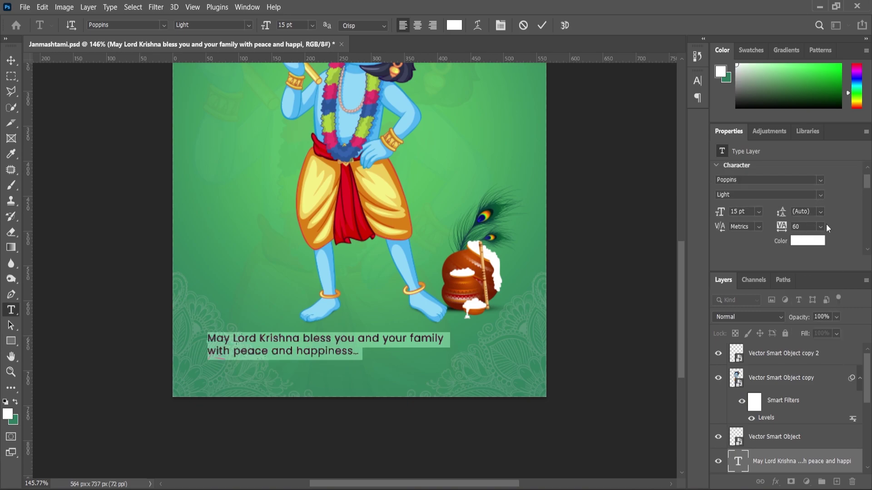
{"action": "left_click", "coordinate": [821, 226]}
{"action": "left_click", "coordinate": [804, 300]}
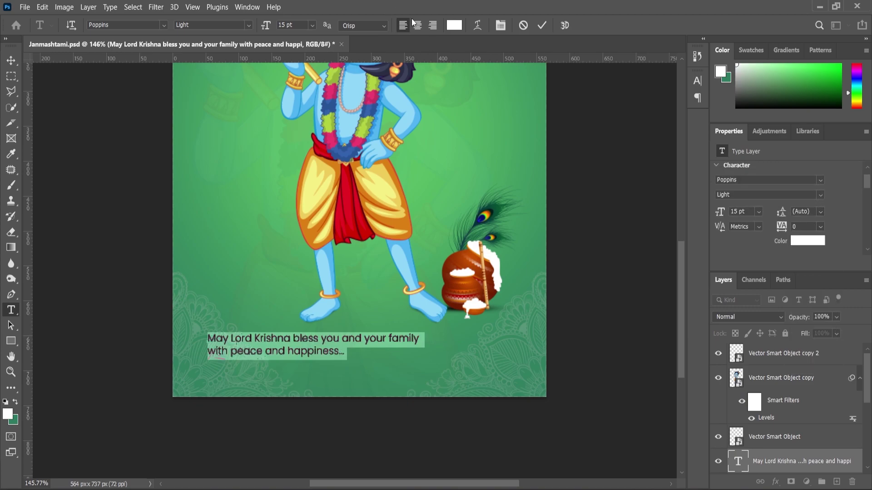
- Center-align the greeting text and center its layer horizontally on the canvas
{"action": "left_click", "coordinate": [10, 65]}
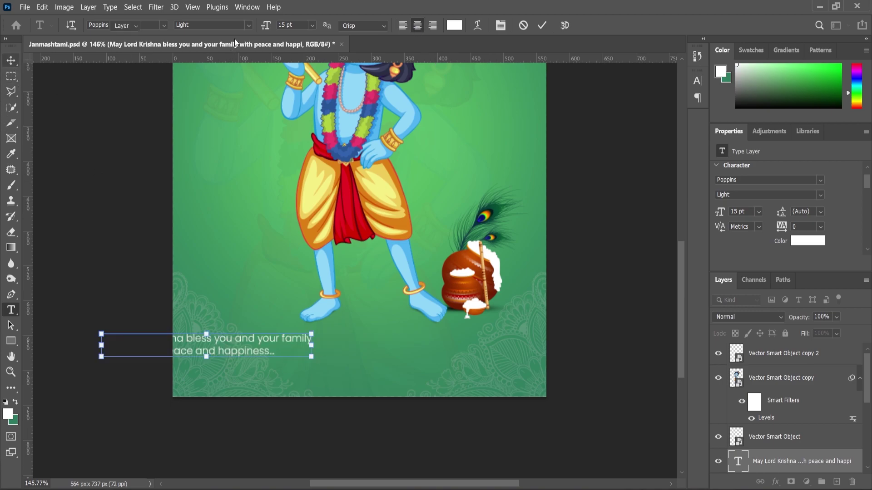
{"action": "key", "text": "ctrl+a"}
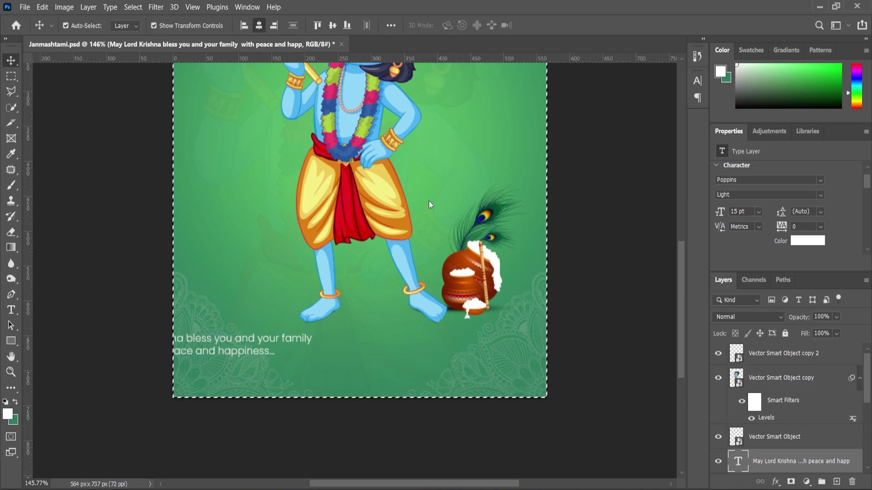
{"action": "key", "text": "ctrl+d"}
{"action": "key", "text": "ctrl+0"}
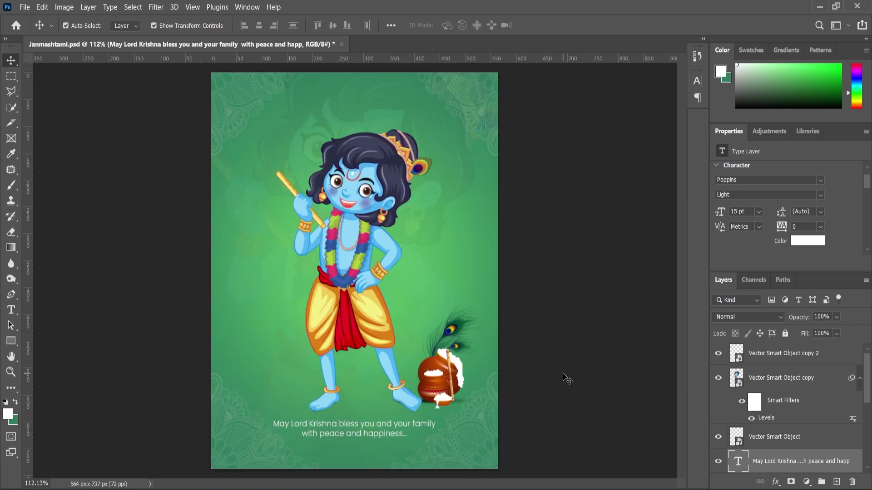
- Move the greeting text slightly down, farther from Krishna's feet
{"action": "left_click", "coordinate": [669, 278]}
{"action": "scroll", "coordinate": [425, 389], "scroll_direction": "up", "scroll_amount": 3}
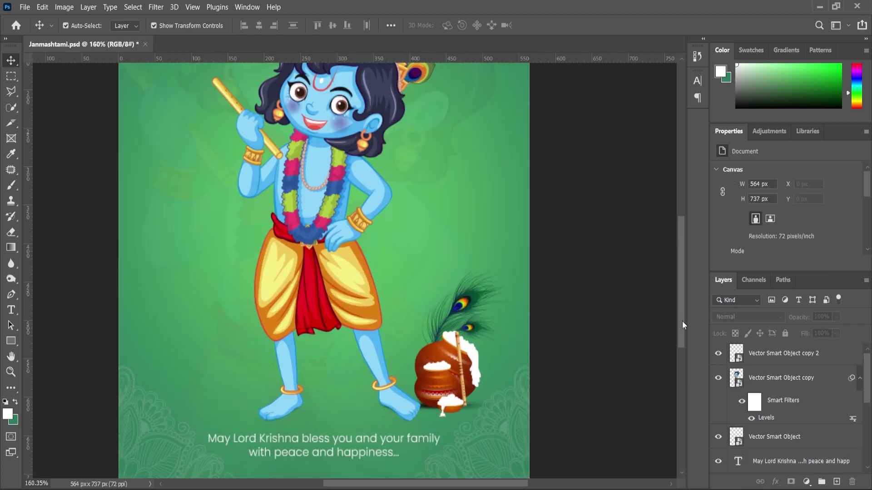
{"action": "left_click_drag", "start_coordinate": [682, 321], "coordinate": [682, 381]}
{"action": "scroll", "coordinate": [254, 307], "scroll_direction": "up", "scroll_amount": 5}
{"action": "left_click", "coordinate": [332, 249]}
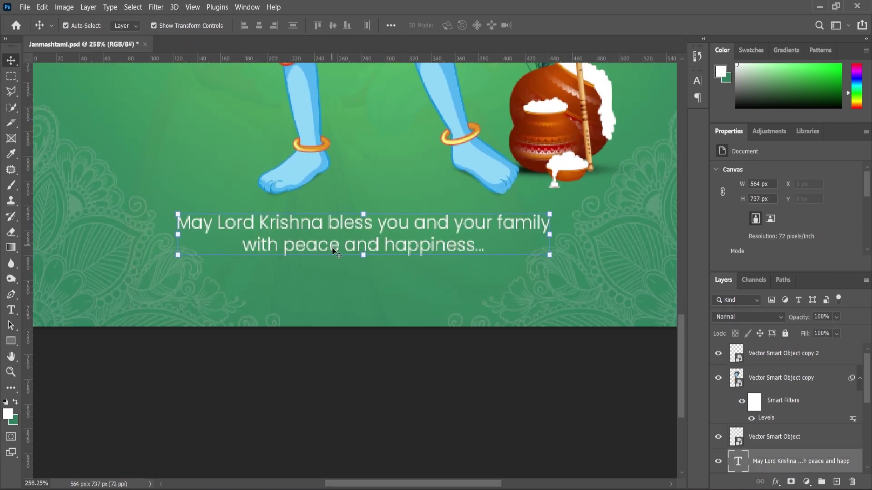
{"action": "left_click_drag", "start_coordinate": [330, 252], "coordinate": [332, 257]}
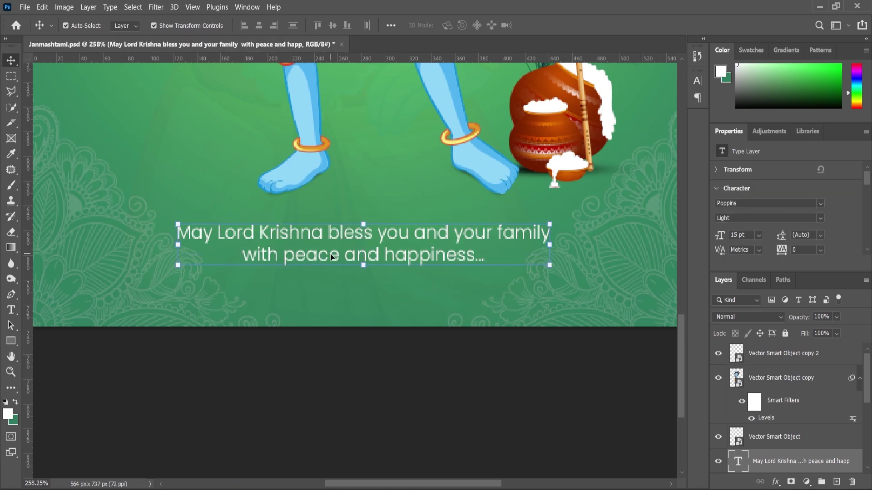
- Enlarge the greeting text to about 114.42%, giving a font size of 17.16 pt
{"action": "double_click", "coordinate": [332, 258]}
{"action": "left_click", "coordinate": [11, 61]}
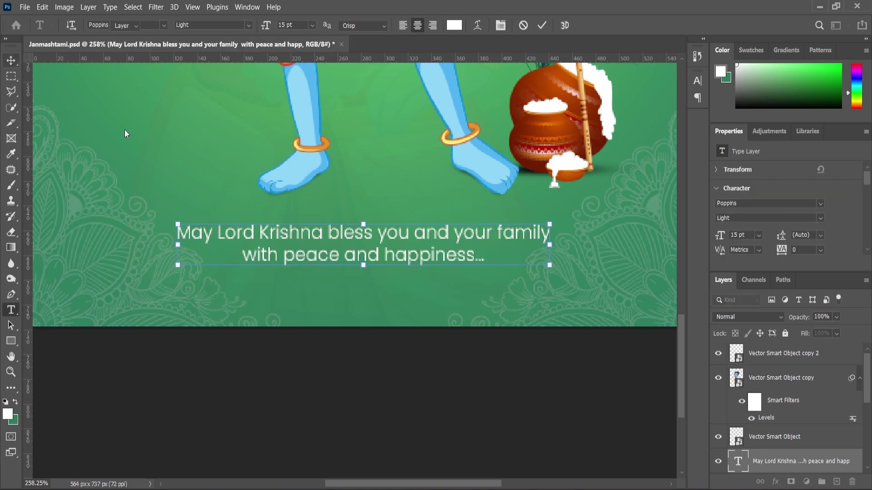
{"action": "left_click_drag", "start_coordinate": [548, 223], "coordinate": [586, 221]}
{"action": "left_click", "coordinate": [12, 378]}
{"action": "scroll", "coordinate": [337, 272], "scroll_direction": "down", "scroll_amount": 8}
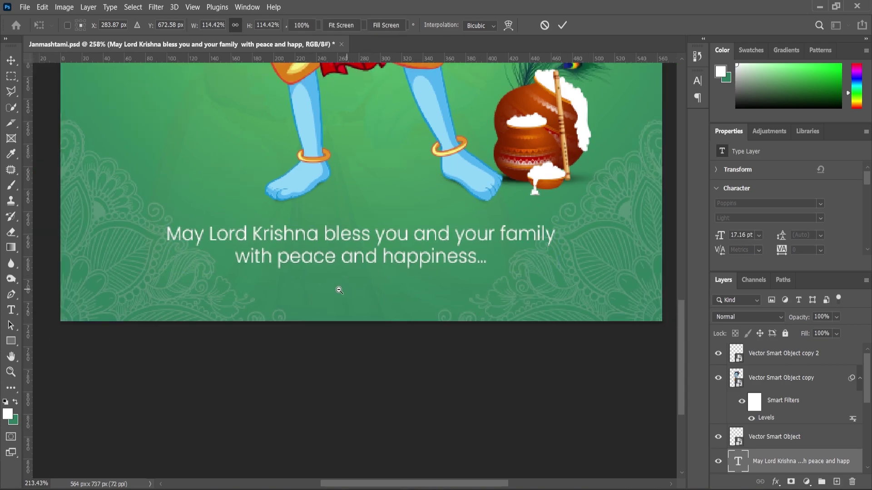
{"action": "scroll", "coordinate": [370, 409], "scroll_direction": "up", "scroll_amount": 2}
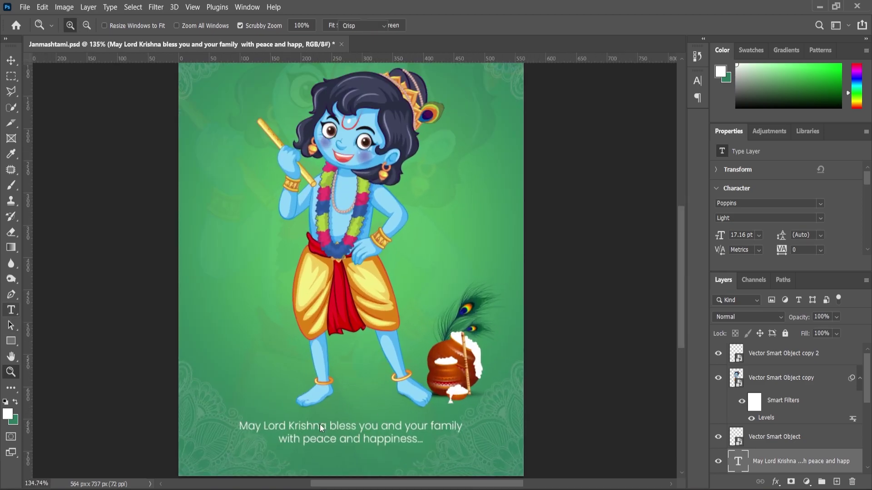
- Change the weight of the whole greeting text to Poppins Regular
{"action": "key", "text": "t"}
{"action": "key", "text": "ctrl+a"}
{"action": "left_click", "coordinate": [246, 26]}
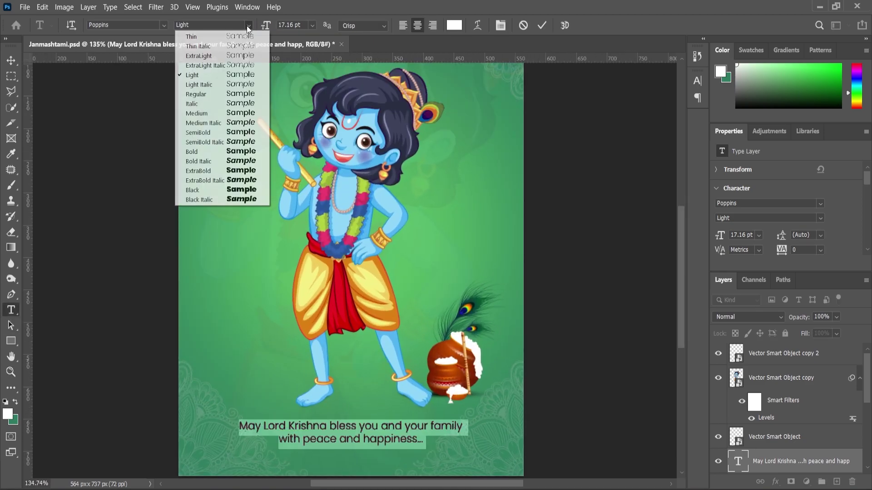
{"action": "left_click", "coordinate": [209, 89]}
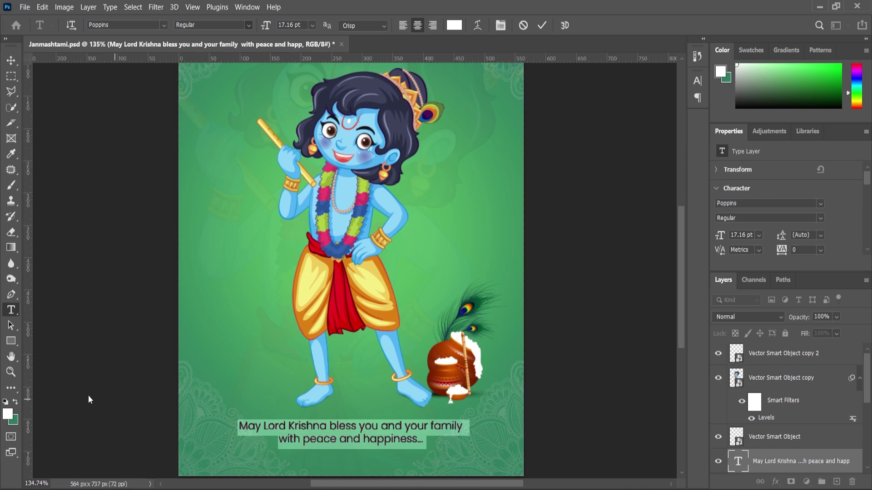
{"action": "left_click", "coordinate": [8, 376]}
- Nudge the greeting text slightly down between the lower corner mandalas
{"action": "scroll", "coordinate": [366, 379], "scroll_direction": "down", "scroll_amount": 5}
{"action": "scroll", "coordinate": [368, 344], "scroll_direction": "up", "scroll_amount": 7}
{"action": "scroll", "coordinate": [369, 343], "scroll_direction": "down", "scroll_amount": 2}
{"action": "left_click", "coordinate": [11, 60]}
{"action": "left_click_drag", "start_coordinate": [421, 362], "coordinate": [421, 365]}
{"action": "left_click", "coordinate": [10, 372]}
{"action": "scroll", "coordinate": [341, 292], "scroll_direction": "down", "scroll_amount": 1}
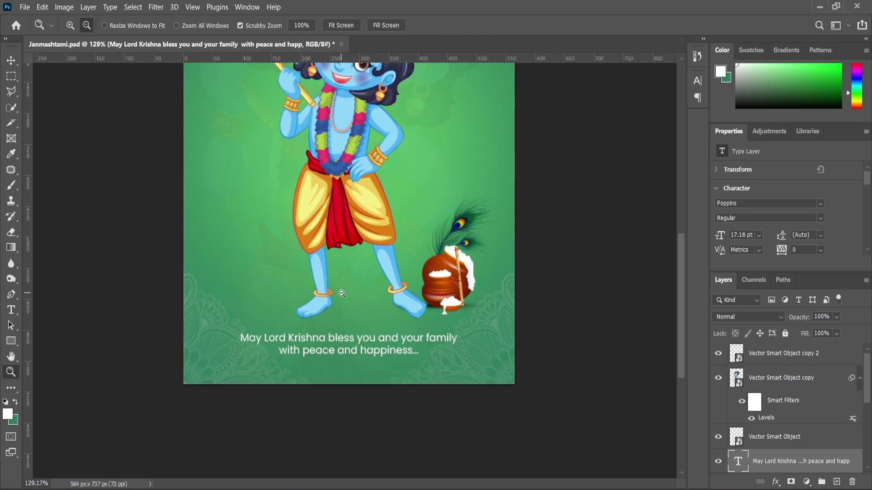
{"action": "scroll", "coordinate": [342, 294], "scroll_direction": "down", "scroll_amount": 1}
- Copy the word "Janmashtami" from the Content text file and add it as new text on the poster
{"action": "key", "text": "alt+Tab"}
{"action": "left_click", "coordinate": [375, 157]}
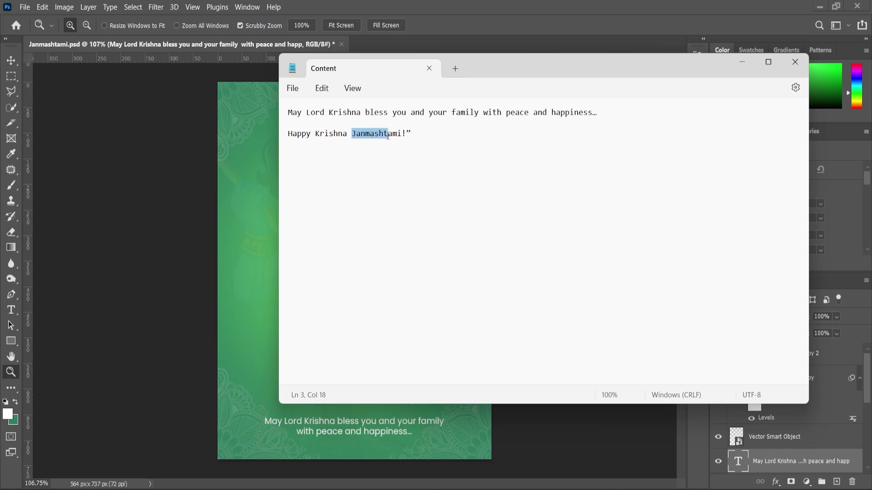
{"action": "left_click", "coordinate": [743, 64]}
{"action": "key", "text": "t"}
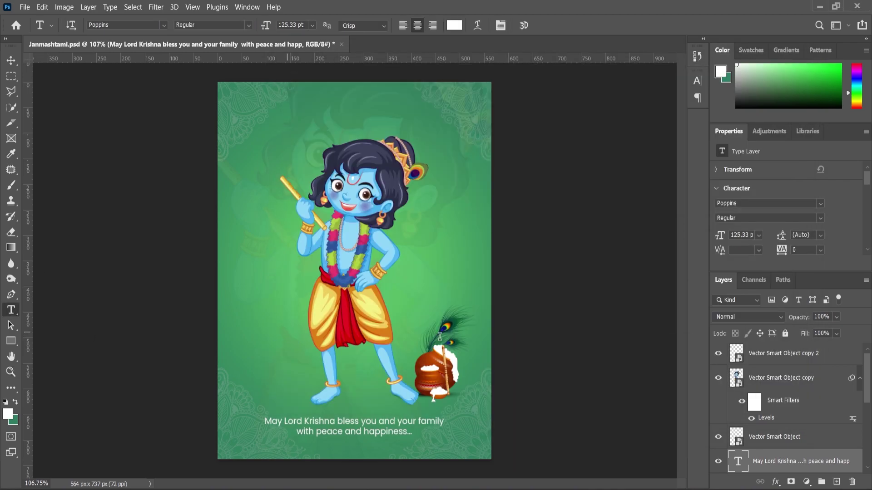
{"action": "left_click", "coordinate": [288, 332]}
{"action": "type", "text": "Janmashtami"}
- Set the "Janmashtami" text in the Great Vibes Regular font
{"action": "key", "text": "ctrl+a"}
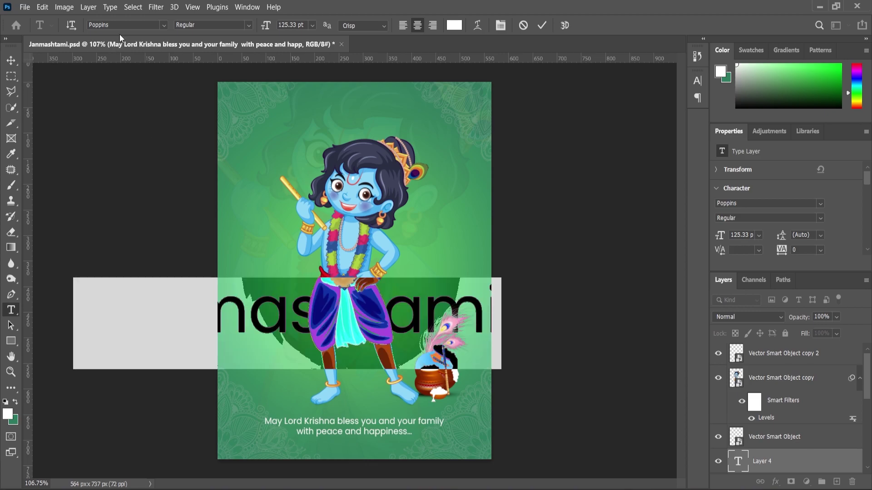
{"action": "type", "text": "gre"}
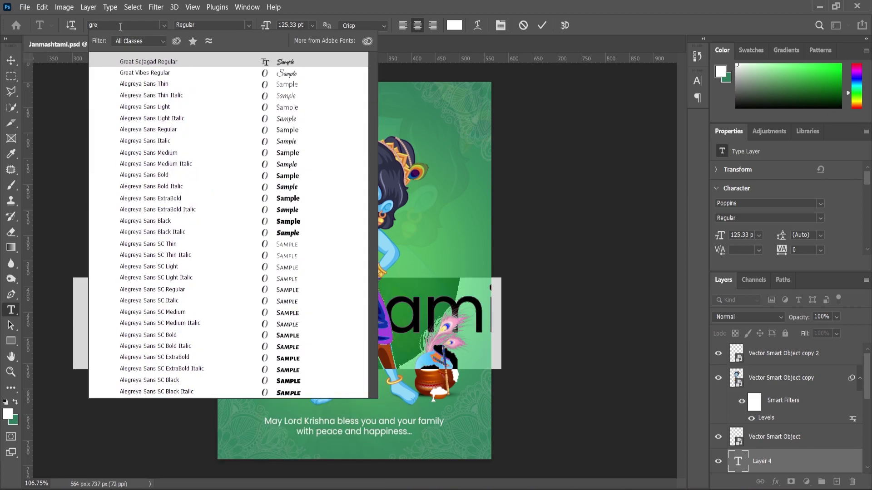
{"action": "left_click", "coordinate": [148, 73]}
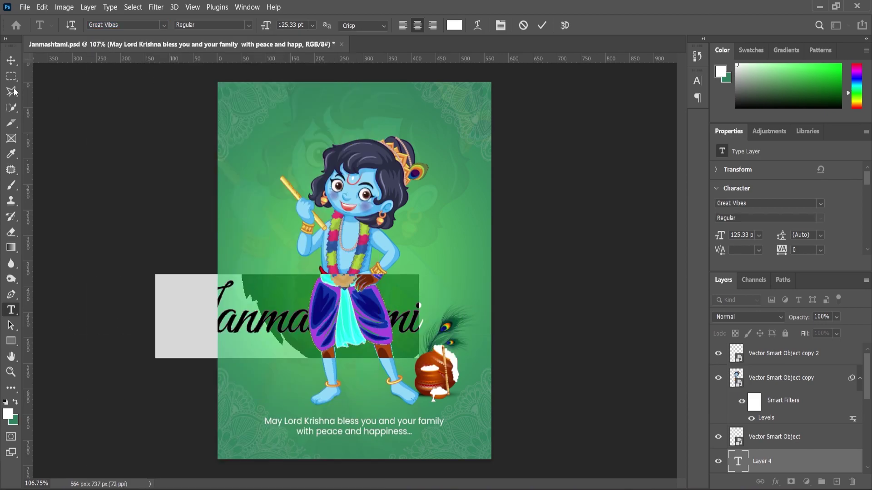
{"action": "left_click", "coordinate": [11, 65]}
- Move the "Janmashtami" text over Krishna's legs and place its layer above the full-colour Krishna layer
{"action": "left_click_drag", "start_coordinate": [281, 331], "coordinate": [342, 372]}
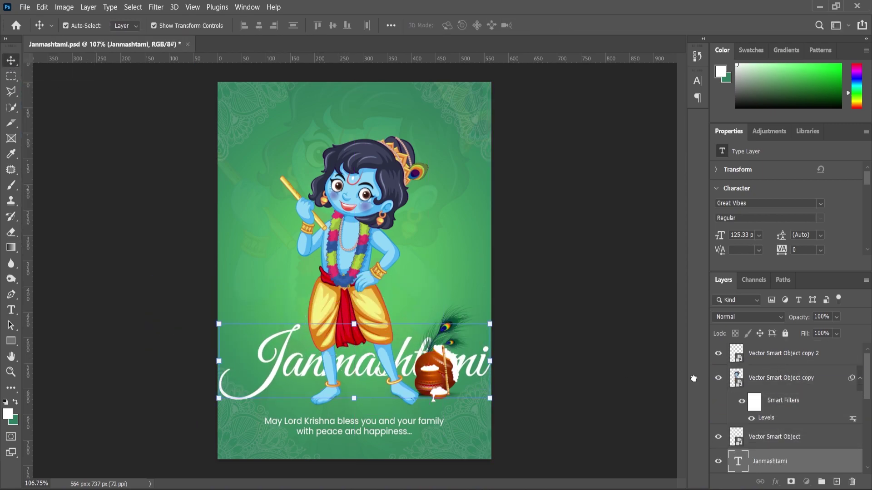
{"action": "left_click_drag", "start_coordinate": [725, 376], "coordinate": [726, 367]}
{"action": "scroll", "coordinate": [386, 349], "scroll_direction": "up", "scroll_amount": 3}
- Scale the "Janmashtami" title to about 58.24% and position it over Krishna's feet, just above the greeting
{"action": "key", "text": "ctrl+t"}
{"action": "left_click_drag", "start_coordinate": [515, 327], "coordinate": [473, 356]}
{"action": "left_click_drag", "start_coordinate": [371, 377], "coordinate": [358, 410]}
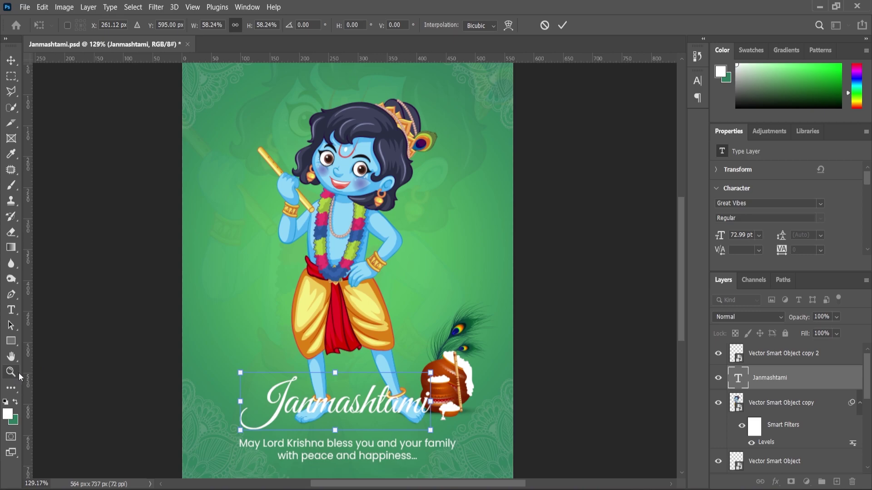
{"action": "scroll", "coordinate": [503, 374], "scroll_direction": "down", "scroll_amount": 3}
{"action": "scroll", "coordinate": [502, 374], "scroll_direction": "up", "scroll_amount": 2}
- Identify the figure's layers and select the full-colour Krishna layer together with Layer 2
{"action": "left_click", "coordinate": [11, 61]}
{"action": "left_click", "coordinate": [366, 194]}
{"action": "scroll", "coordinate": [771, 441], "scroll_direction": "down", "scroll_amount": 3}
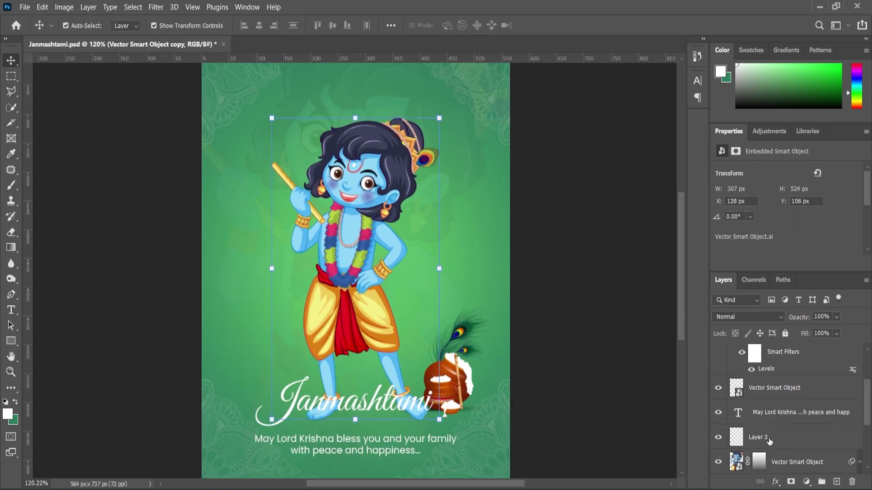
{"action": "scroll", "coordinate": [782, 436], "scroll_direction": "up", "scroll_amount": 1}
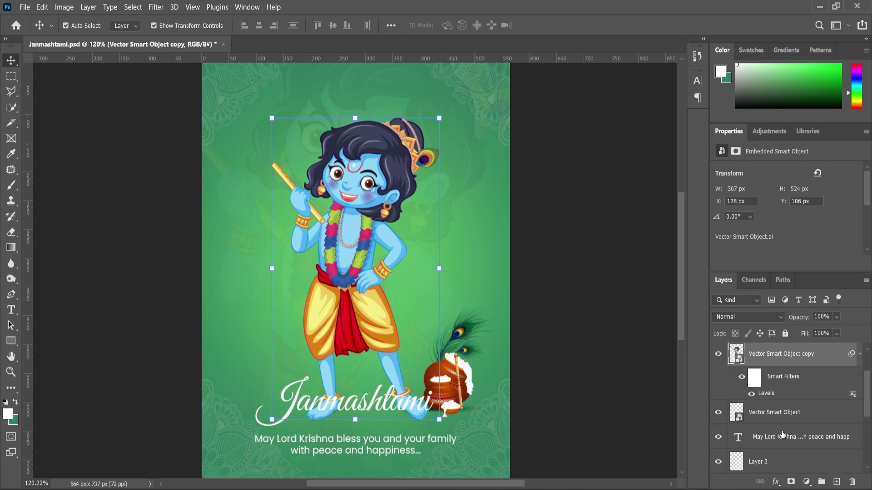
{"action": "left_click", "coordinate": [719, 413]}
{"action": "left_click", "coordinate": [719, 413]}
{"action": "scroll", "coordinate": [771, 414], "scroll_direction": "up", "scroll_amount": 2}
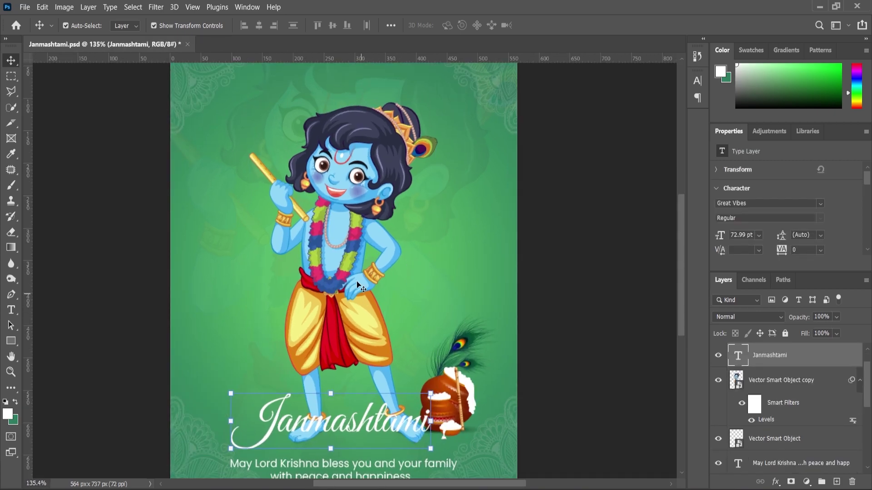
{"action": "left_click", "coordinate": [795, 382]}
{"action": "scroll", "coordinate": [758, 424], "scroll_direction": "down", "scroll_amount": 1}
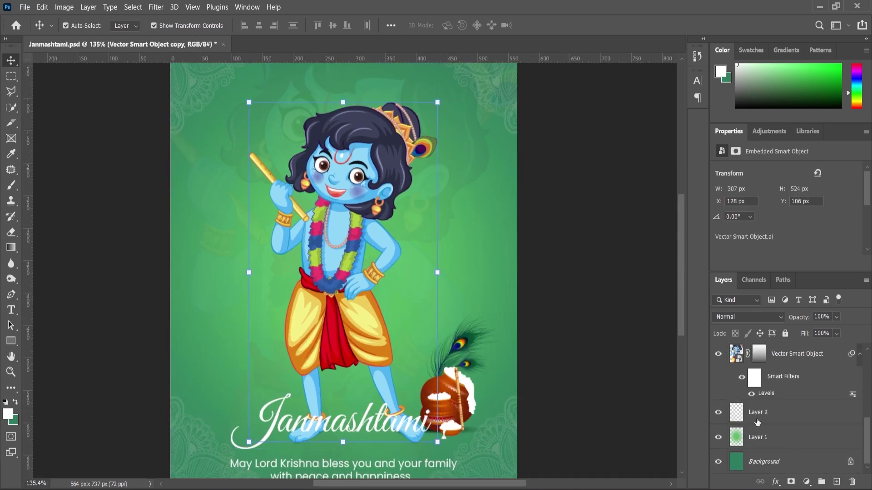
{"action": "left_click", "coordinate": [756, 417]}
{"action": "scroll", "coordinate": [384, 359], "scroll_direction": "down", "scroll_amount": 2}
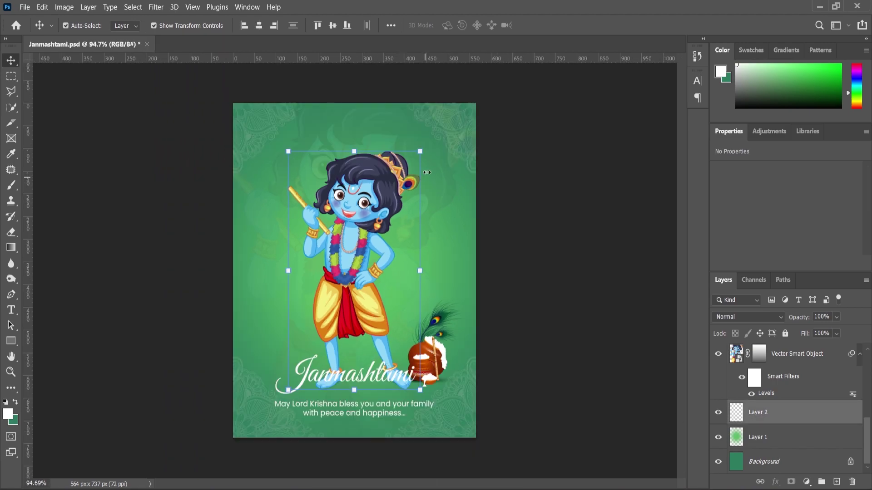
- Scale the full-colour Krishna and Layer 2 together to about 95% and move them slightly down on the poster
{"action": "left_click", "coordinate": [421, 152]}
{"action": "left_click", "coordinate": [467, 208]}
{"action": "left_click_drag", "start_coordinate": [423, 152], "coordinate": [414, 162]}
{"action": "scroll", "coordinate": [358, 247], "scroll_direction": "up", "scroll_amount": 1}
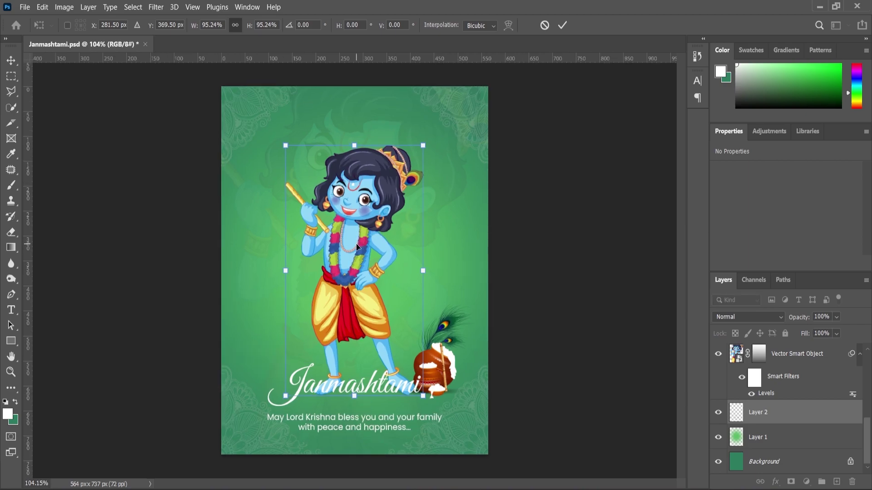
{"action": "left_click_drag", "start_coordinate": [358, 247], "coordinate": [358, 255]}
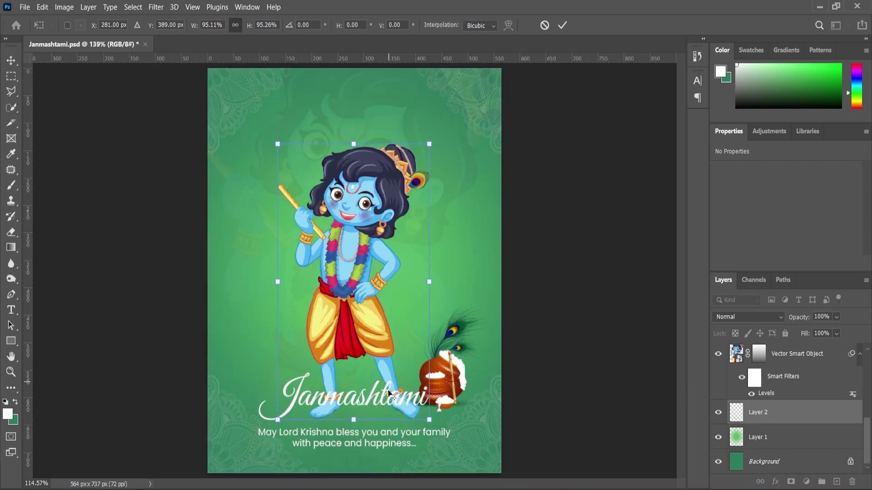
{"action": "scroll", "coordinate": [384, 332], "scroll_direction": "up", "scroll_amount": 5}
{"action": "left_click_drag", "start_coordinate": [383, 331], "coordinate": [383, 336]}
{"action": "left_click", "coordinate": [11, 65]}
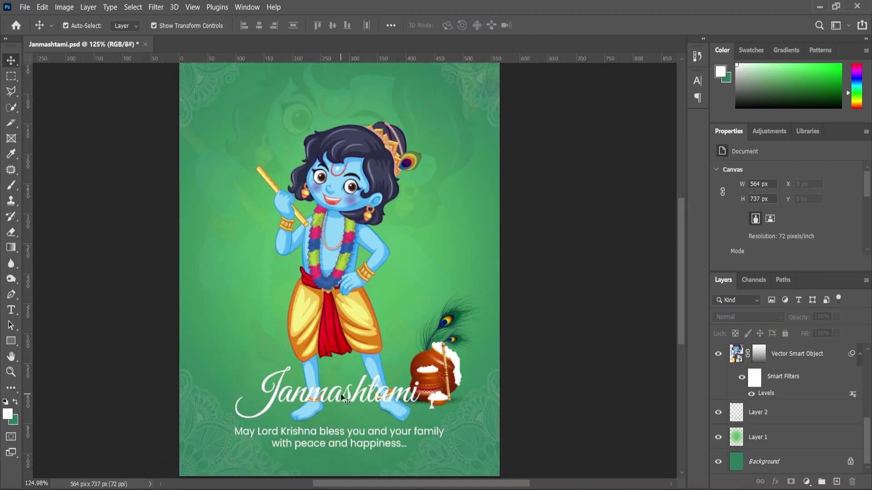
- Move the "Janmashtami" title from Krishna's feet to the empty area just above his head
{"action": "left_click", "coordinate": [341, 398]}
{"action": "left_click_drag", "start_coordinate": [341, 391], "coordinate": [345, 108]}
{"action": "key", "text": "ctrl+0"}
{"action": "scroll", "coordinate": [386, 136], "scroll_direction": "up", "scroll_amount": 5}
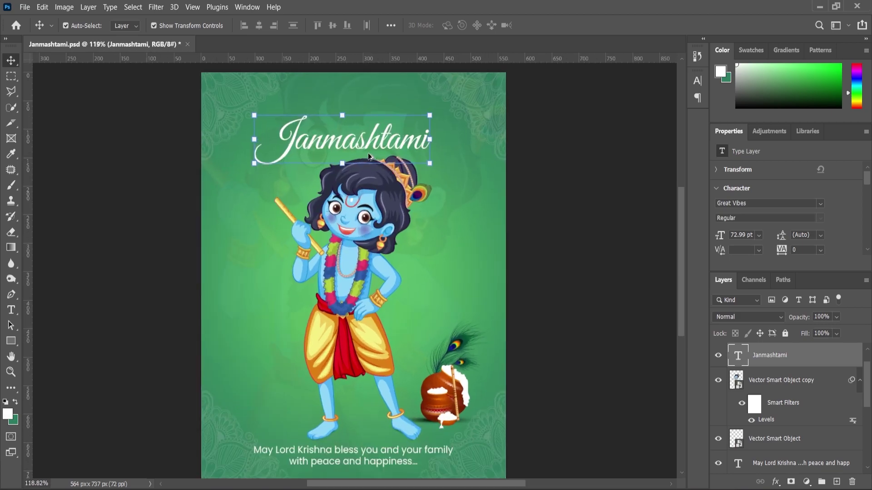
{"action": "left_click_drag", "start_coordinate": [679, 236], "coordinate": [680, 234]}
{"action": "left_click_drag", "start_coordinate": [380, 206], "coordinate": [379, 201]}
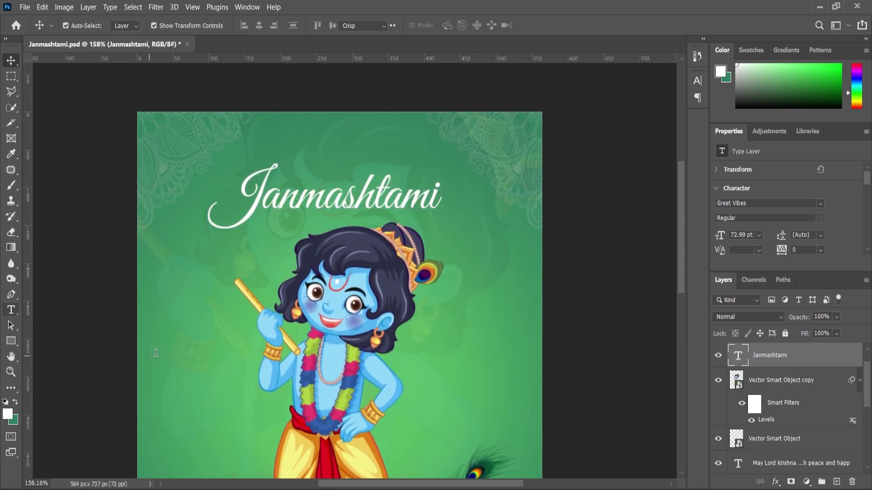
- Add a new text layer reading "HAPPY" beside Krishna and set its font size to 50 pt
{"action": "left_click", "coordinate": [11, 313]}
{"action": "left_click", "coordinate": [224, 359]}
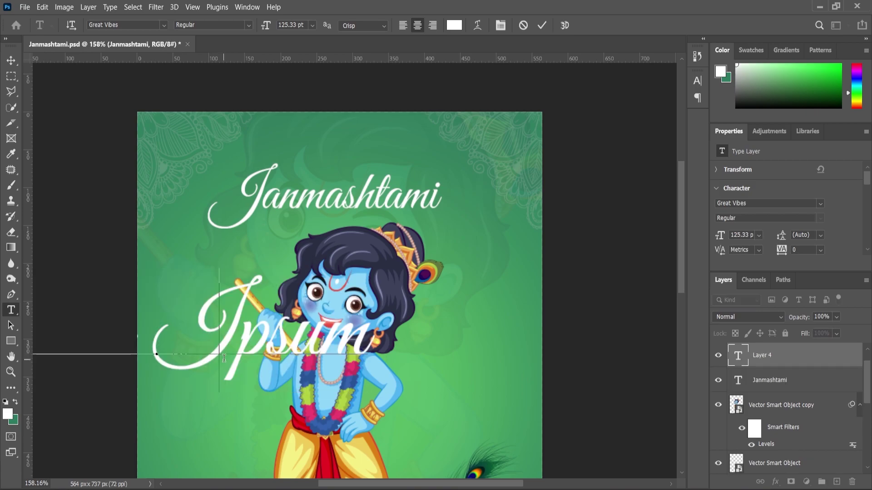
{"action": "type", "text": "HAPPY"}
{"action": "left_click", "coordinate": [301, 23]}
{"action": "type", "text": "50"}
{"action": "key", "text": "Return"}
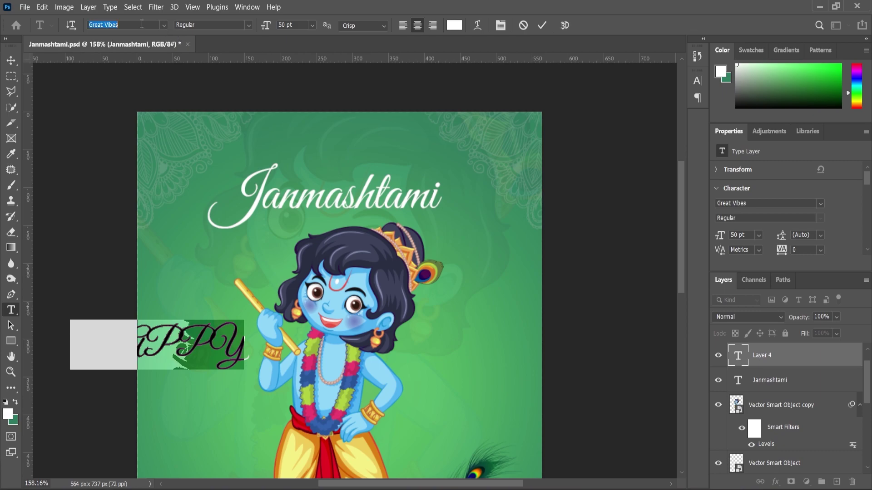
- Set the "HAPPY" text in the Poppins Medium font and commit the text
{"action": "type", "text": "Poppins"}
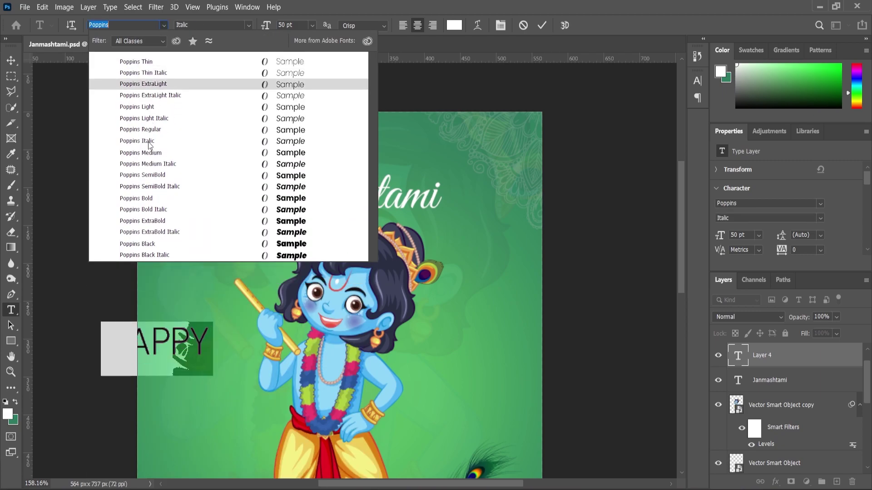
{"action": "left_click", "coordinate": [149, 153]}
{"action": "left_click", "coordinate": [217, 341]}
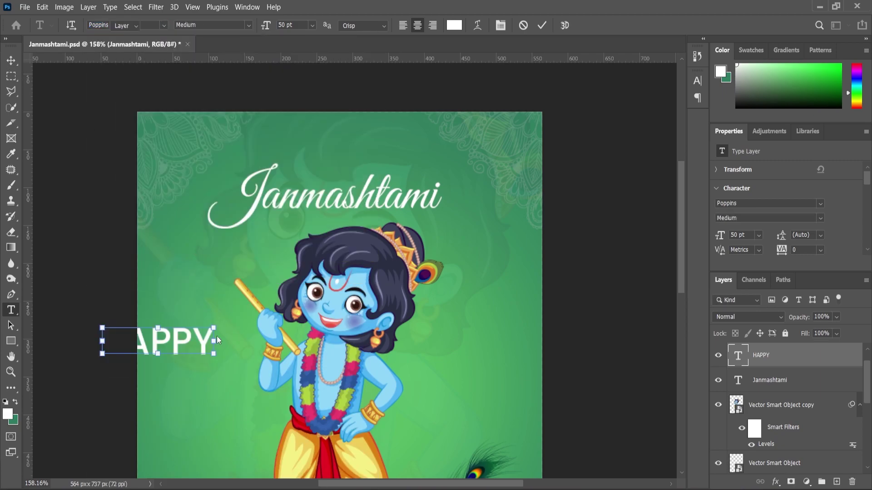
- Scale the "HAPPY" text down to about 27.31 pt and position it just above the "Janmashtami" title
{"action": "key", "text": "ctrl+t"}
{"action": "left_click_drag", "start_coordinate": [213, 324], "coordinate": [330, 149]}
{"action": "scroll", "coordinate": [344, 167], "scroll_direction": "up", "scroll_amount": 2}
{"action": "scroll", "coordinate": [346, 169], "scroll_direction": "up", "scroll_amount": 2}
{"action": "left_click", "coordinate": [12, 372]}
{"action": "left_click", "coordinate": [12, 61]}
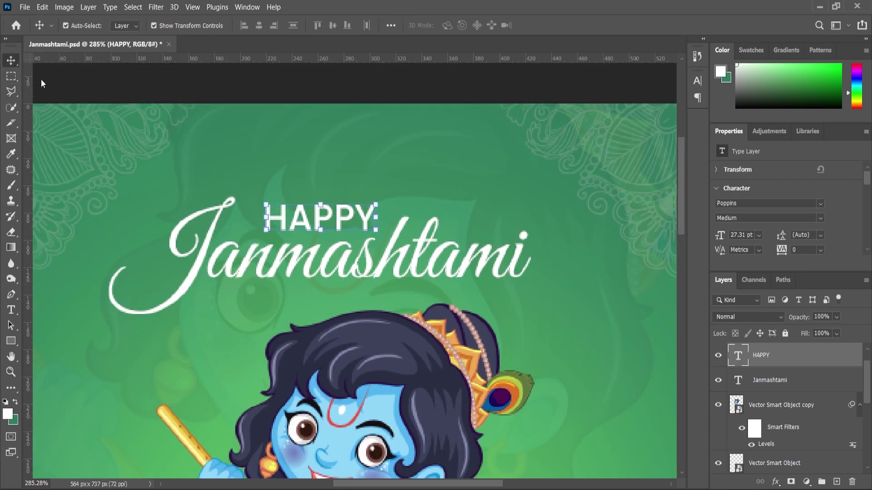
{"action": "scroll", "coordinate": [357, 195], "scroll_direction": "up", "scroll_amount": 1}
{"action": "left_click_drag", "start_coordinate": [357, 202], "coordinate": [358, 177]}
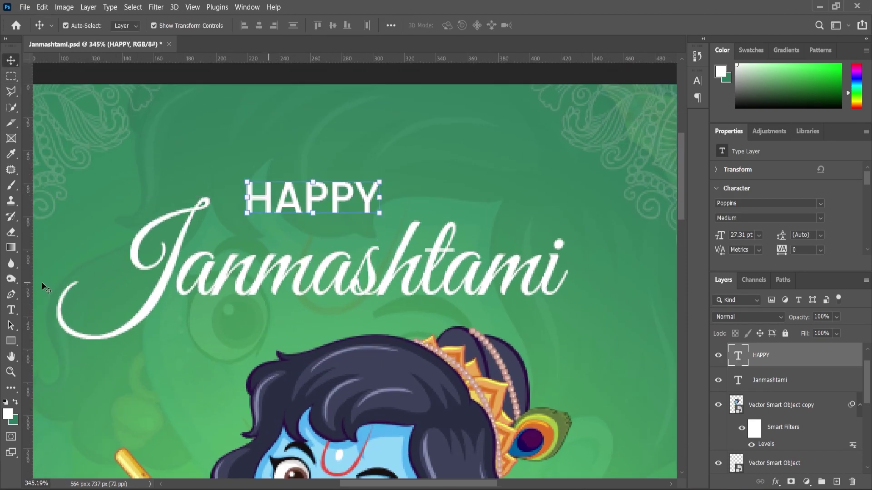
- Change the "HAPPY" text to the Bold style with a tracking of 80
{"action": "left_click", "coordinate": [292, 205]}
{"action": "key", "text": "ctrl+a"}
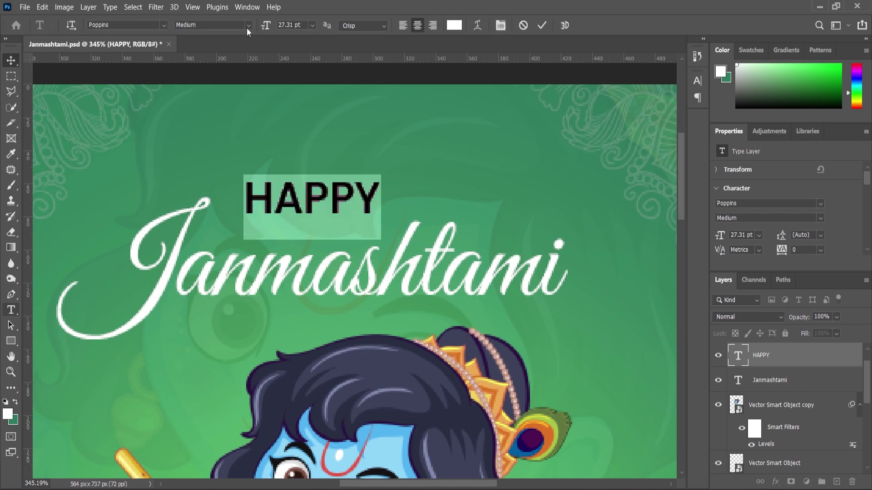
{"action": "left_click", "coordinate": [248, 25]}
{"action": "left_click", "coordinate": [205, 152]}
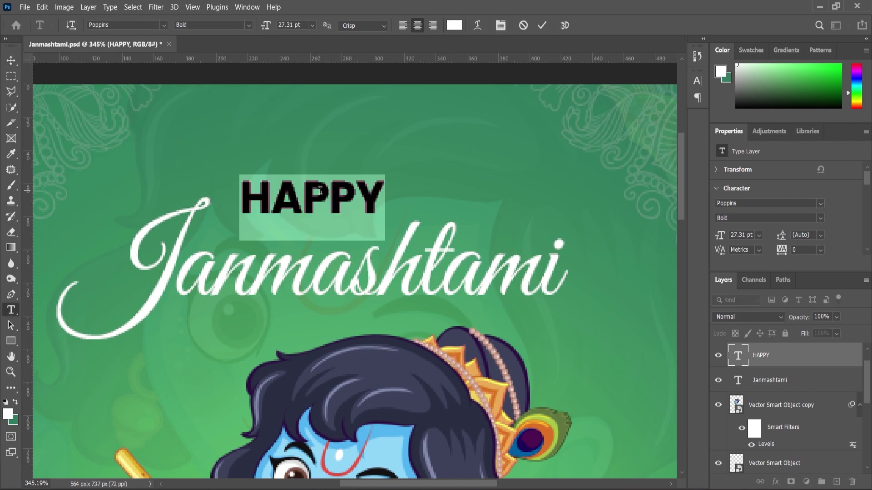
{"action": "left_click_drag", "start_coordinate": [782, 255], "coordinate": [786, 256]}
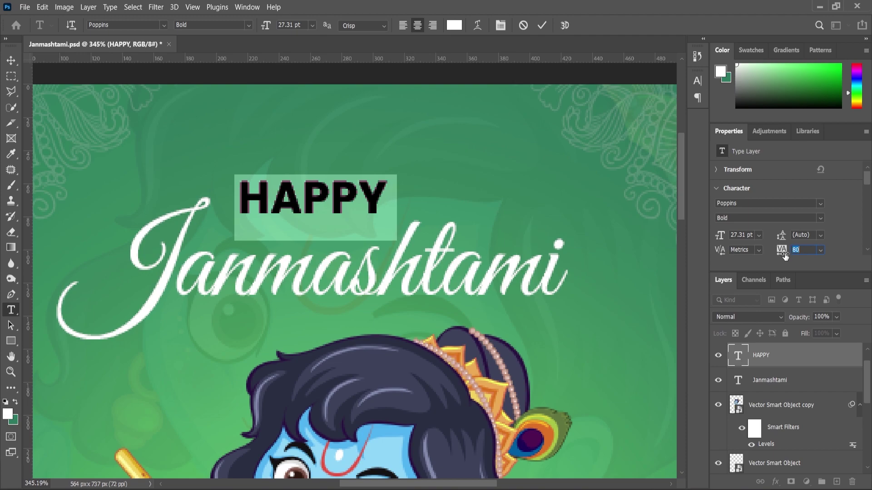
{"action": "left_click", "coordinate": [8, 377]}
- Move the "HAPPY" text slightly down so it sits closer to the "Janmashtami" title
{"action": "left_click", "coordinate": [381, 245]}
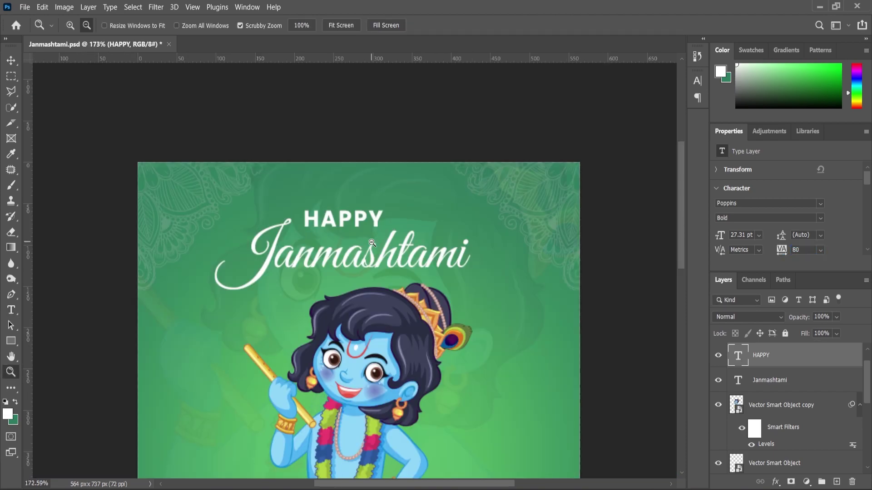
{"action": "left_click", "coordinate": [377, 268]}
{"action": "scroll", "coordinate": [353, 137], "scroll_direction": "up", "scroll_amount": 4}
{"action": "scroll", "coordinate": [353, 146], "scroll_direction": "up", "scroll_amount": 3}
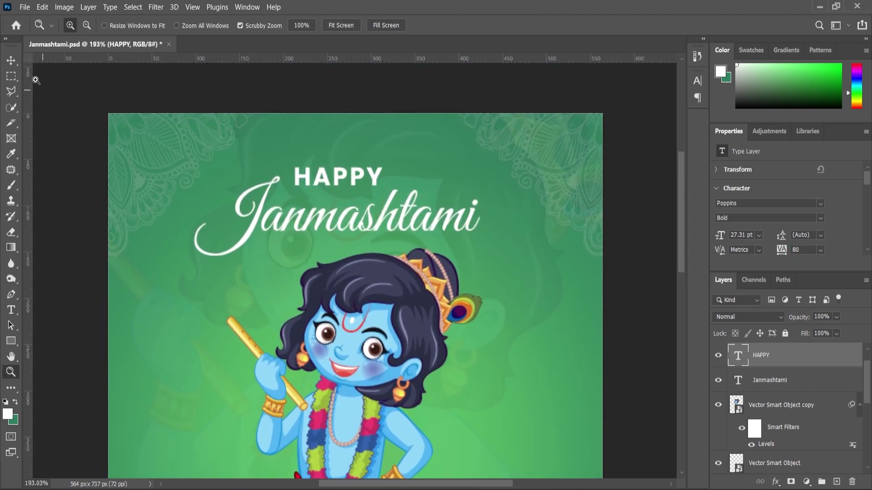
{"action": "left_click", "coordinate": [11, 61]}
{"action": "scroll", "coordinate": [338, 175], "scroll_direction": "up", "scroll_amount": 4}
{"action": "left_click_drag", "start_coordinate": [338, 177], "coordinate": [334, 209]}
{"action": "scroll", "coordinate": [336, 213], "scroll_direction": "down", "scroll_amount": 5}
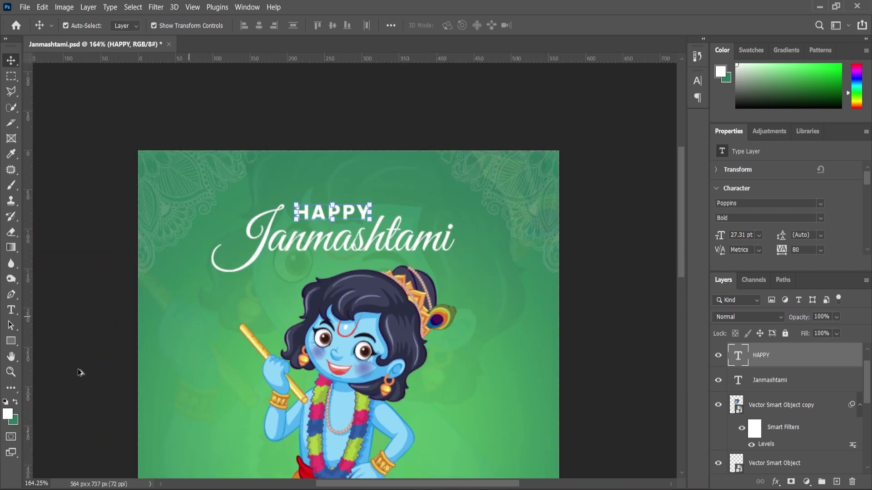
{"action": "left_click", "coordinate": [11, 372]}
{"action": "scroll", "coordinate": [381, 243], "scroll_direction": "down", "scroll_amount": 4}
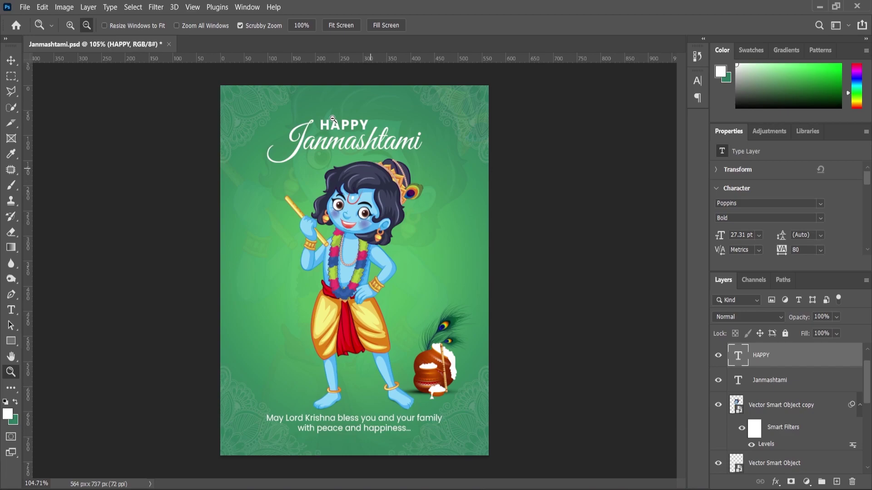
- Add a black Multiply drop shadow to "HAPPY" with 28% opacity, 126° angle, 3 px distance and 4 px size
{"action": "left_click", "coordinate": [333, 119]}
{"action": "key", "text": "v"}
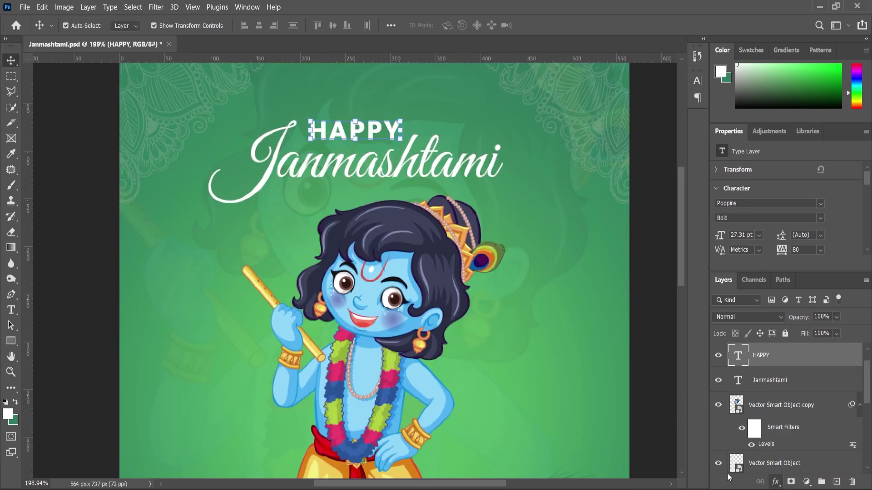
{"action": "left_click", "coordinate": [610, 420]}
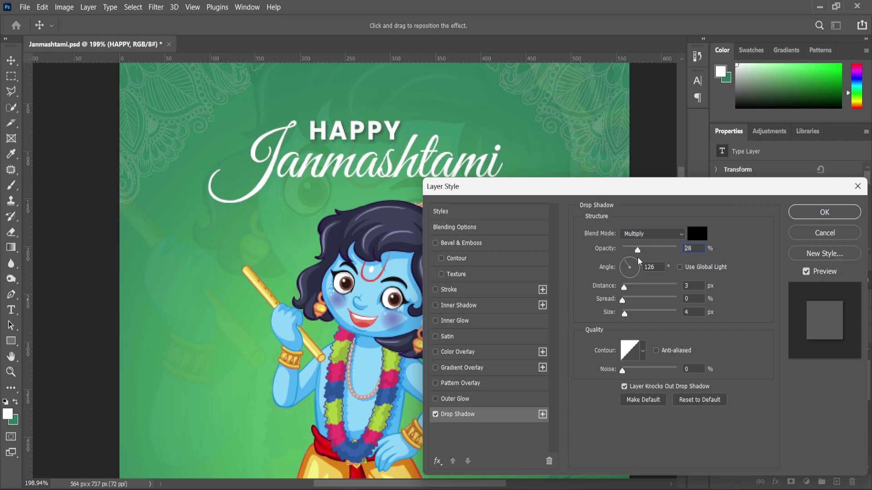
{"action": "left_click", "coordinate": [801, 217]}
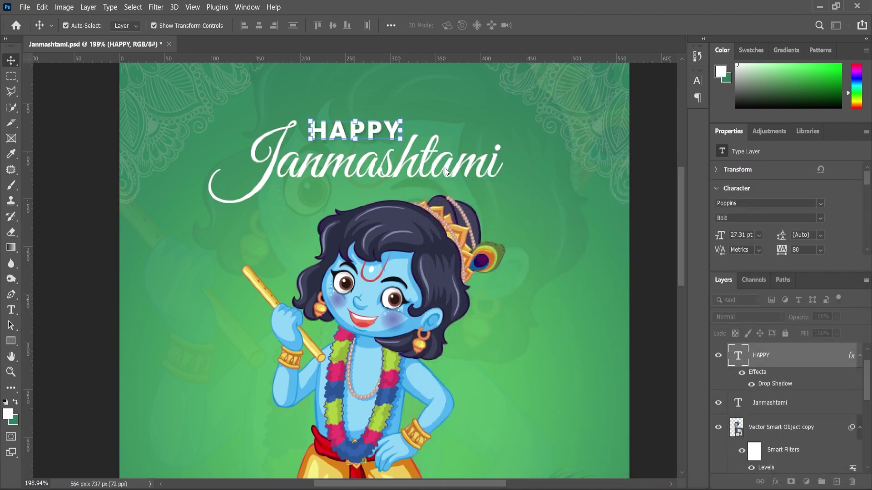
- Add a drop shadow to the "Janmashtami" title with 18% opacity, 3 px distance and 4 px size
{"action": "left_click", "coordinate": [445, 168]}
{"action": "left_click", "coordinate": [642, 384]}
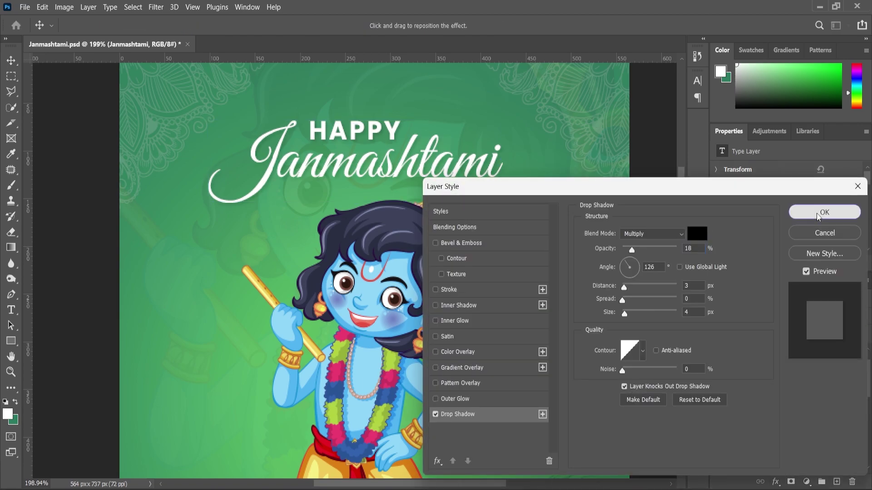
{"action": "left_click", "coordinate": [821, 214]}
- Sample the yellow of Krishna's flute as the foreground colour
{"action": "left_click", "coordinate": [10, 154]}
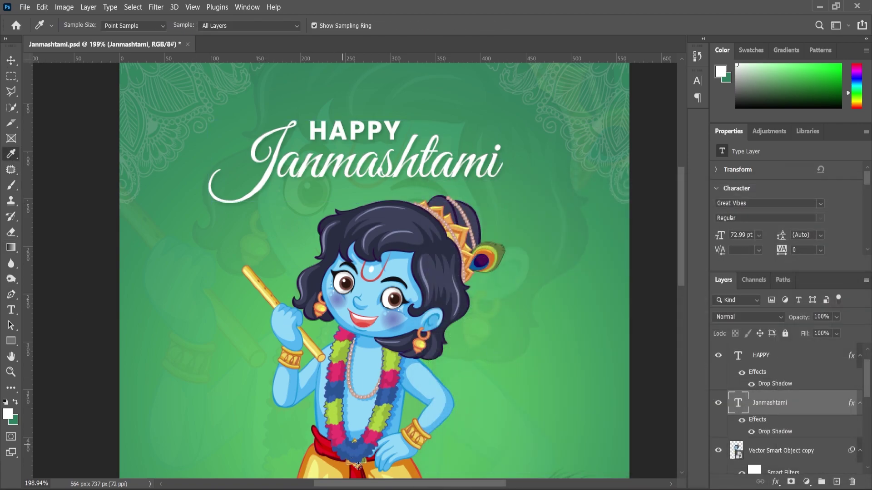
{"action": "left_click", "coordinate": [395, 471]}
{"action": "scroll", "coordinate": [440, 378], "scroll_direction": "down", "scroll_amount": 3}
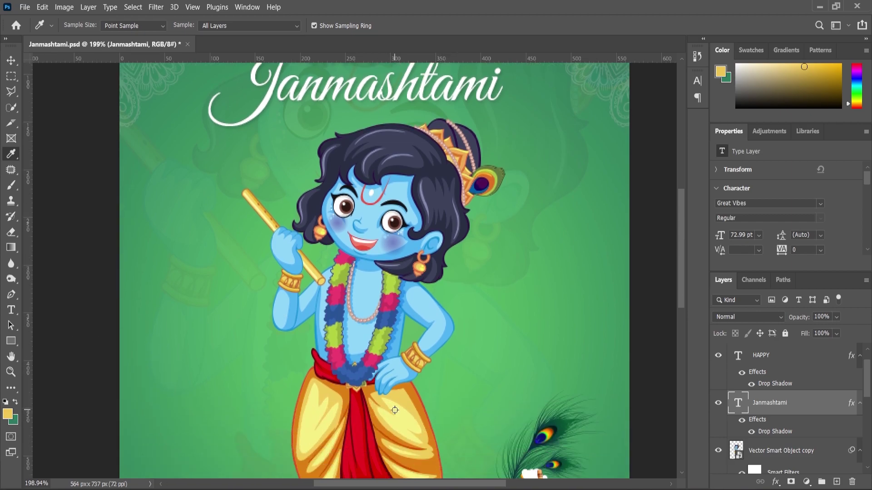
{"action": "left_click", "coordinate": [267, 217]}
- Recolour the whole "HAPPY" text with the sampled yellow
{"action": "left_click", "coordinate": [11, 312]}
{"action": "scroll", "coordinate": [291, 267], "scroll_direction": "down", "scroll_amount": 3}
{"action": "scroll", "coordinate": [326, 95], "scroll_direction": "up", "scroll_amount": 2}
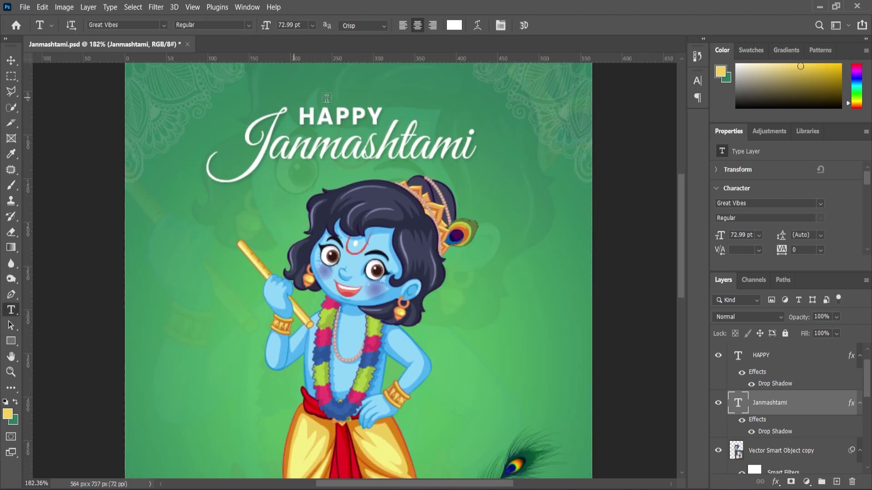
{"action": "left_click", "coordinate": [319, 117]}
{"action": "key", "text": "ctrl+a"}
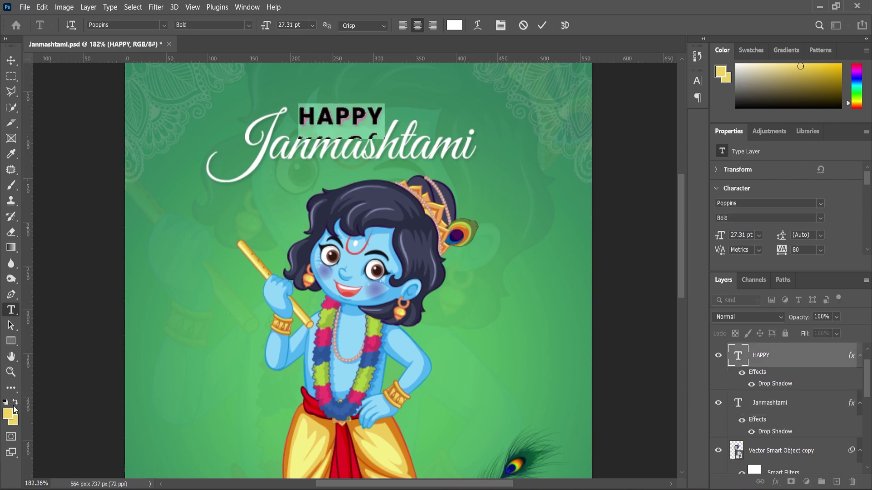
{"action": "left_click", "coordinate": [16, 400]}
{"action": "left_click", "coordinate": [11, 372]}
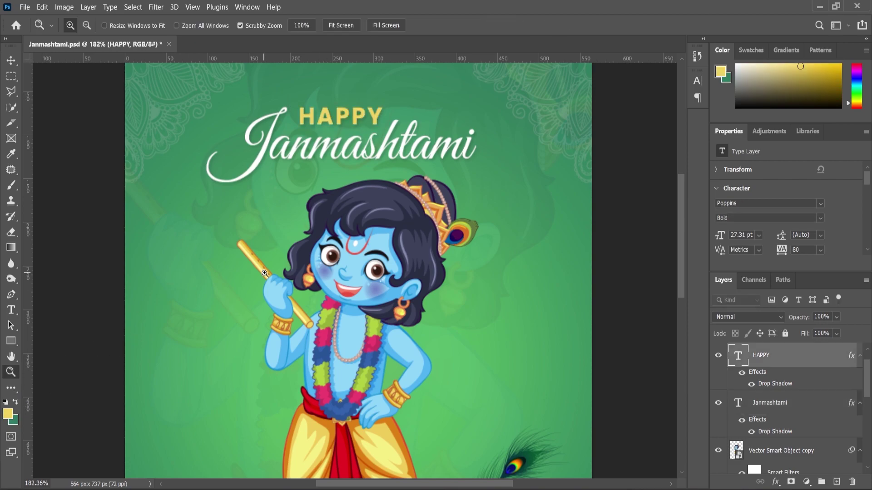
- Scale "HAPPY" and "Janmashtami" together to about 106.57% and nudge them slightly down above Krishna's head
{"action": "left_click", "coordinate": [391, 180], "text": "alt"}
{"action": "scroll", "coordinate": [391, 180], "scroll_direction": "down", "scroll_amount": 2}
{"action": "scroll", "coordinate": [386, 180], "scroll_direction": "up", "scroll_amount": 1}
{"action": "left_click", "coordinate": [11, 60]}
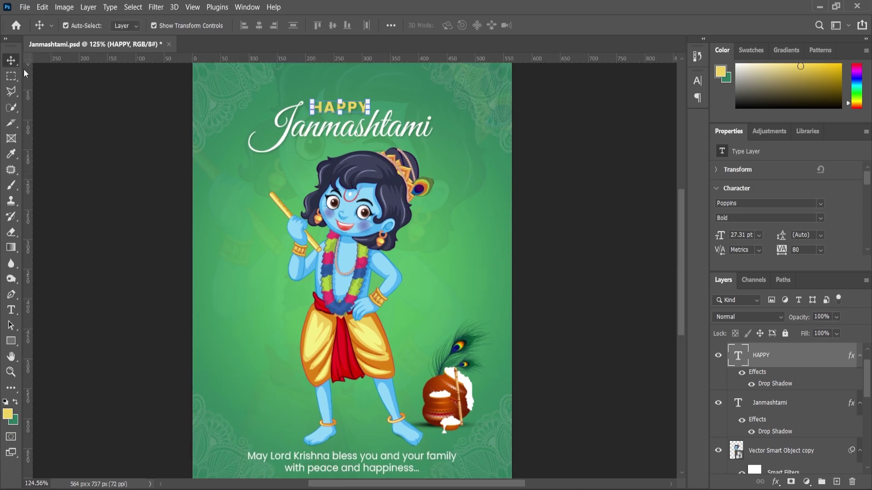
{"action": "scroll", "coordinate": [417, 111], "scroll_direction": "up", "scroll_amount": 3}
{"action": "left_click", "coordinate": [363, 137], "text": "shift"}
{"action": "scroll", "coordinate": [409, 164], "scroll_direction": "down", "scroll_amount": 2}
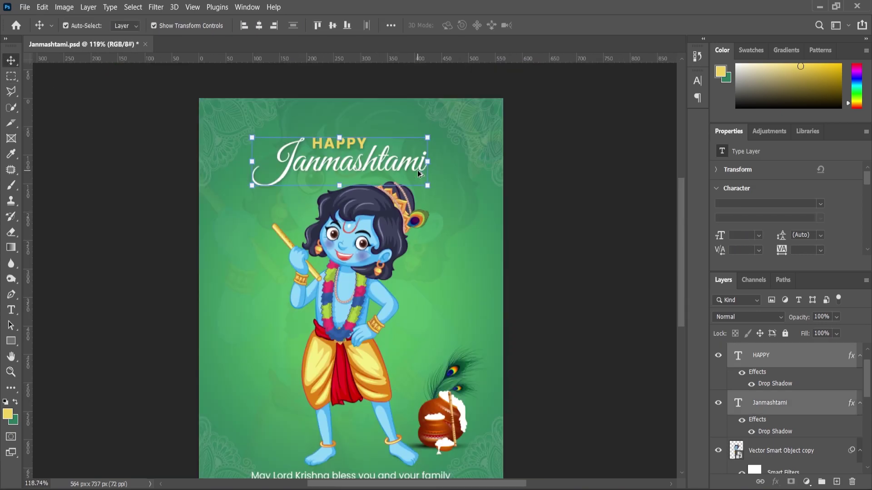
{"action": "key", "text": "ctrl+t"}
{"action": "left_click_drag", "start_coordinate": [431, 141], "coordinate": [437, 134]}
{"action": "left_click_drag", "start_coordinate": [376, 161], "coordinate": [376, 163]}
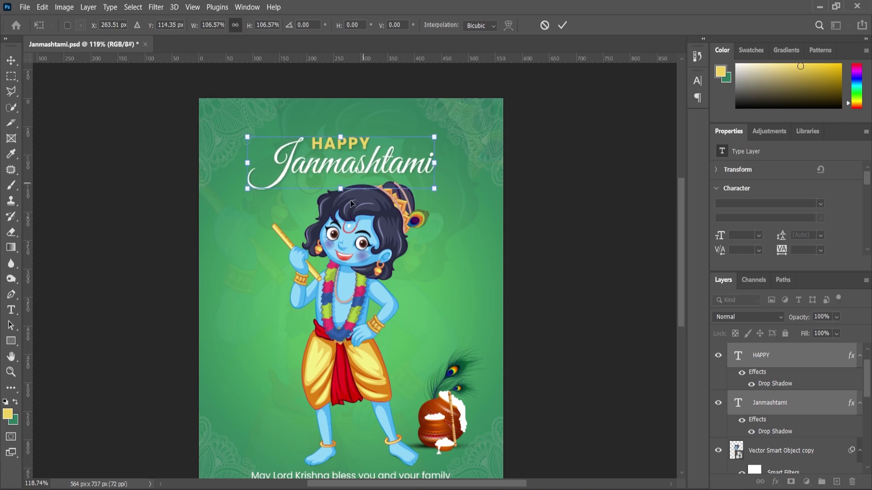
{"action": "key", "text": "Down"}
{"action": "key", "text": "Down"}
{"action": "key", "text": "Return"}
- Move the two-line greeting text slightly down towards the poster's lower edge
{"action": "scroll", "coordinate": [345, 220], "scroll_direction": "down", "scroll_amount": 5}
{"action": "scroll", "coordinate": [347, 290], "scroll_direction": "up", "scroll_amount": 6}
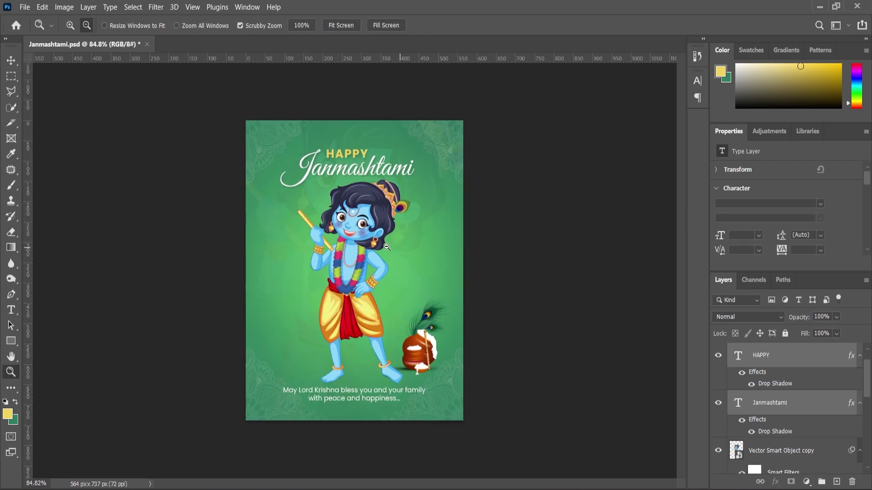
{"action": "left_click", "coordinate": [11, 61]}
{"action": "scroll", "coordinate": [381, 409], "scroll_direction": "down", "scroll_amount": 3}
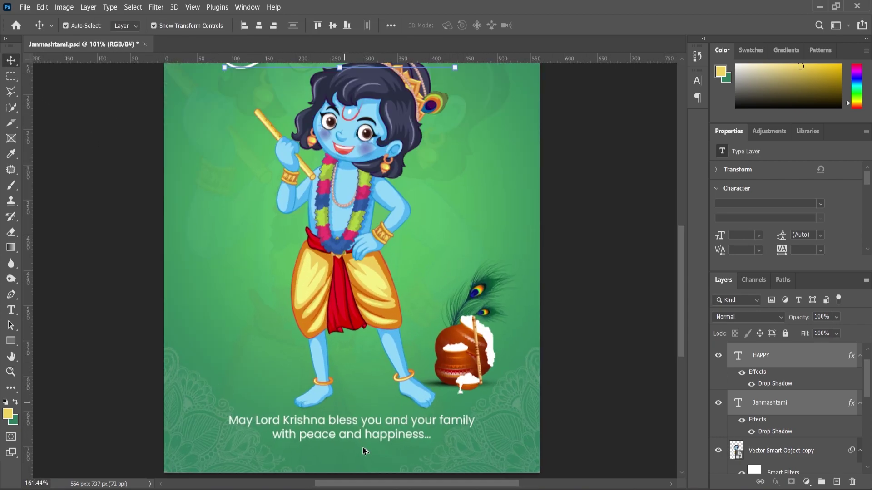
{"action": "scroll", "coordinate": [354, 409], "scroll_direction": "up", "scroll_amount": 3}
{"action": "left_click", "coordinate": [351, 403]}
{"action": "left_click_drag", "start_coordinate": [351, 402], "coordinate": [349, 421]}
- Move the full-colour Krishna together with Layer 2 slightly down, closer to the greeting text
{"action": "scroll", "coordinate": [383, 368], "scroll_direction": "down", "scroll_amount": 2}
{"action": "left_click", "coordinate": [408, 264]}
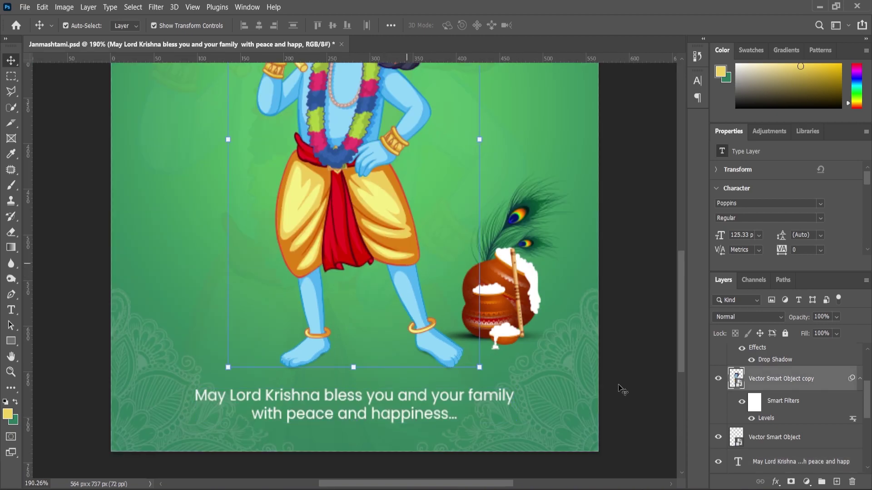
{"action": "scroll", "coordinate": [774, 428], "scroll_direction": "down", "scroll_amount": 4}
{"action": "left_click", "coordinate": [763, 448]}
{"action": "left_click_drag", "start_coordinate": [396, 245], "coordinate": [395, 255]}
- Enlarge the clay pots together with their Layer 3 shadow and reposition them beside Krishna's foot
{"action": "scroll", "coordinate": [457, 311], "scroll_direction": "down", "scroll_amount": 4}
{"action": "scroll", "coordinate": [444, 311], "scroll_direction": "up", "scroll_amount": 3}
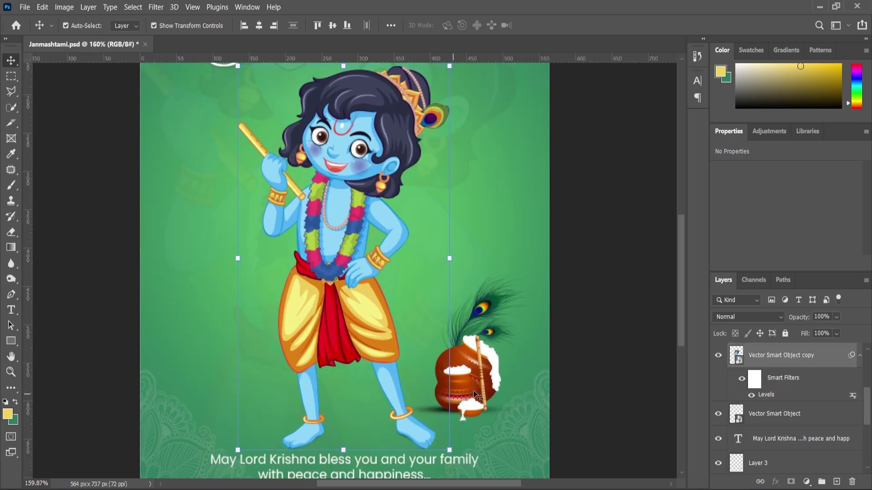
{"action": "left_click", "coordinate": [471, 382]}
{"action": "left_click", "coordinate": [757, 467], "text": "ctrl"}
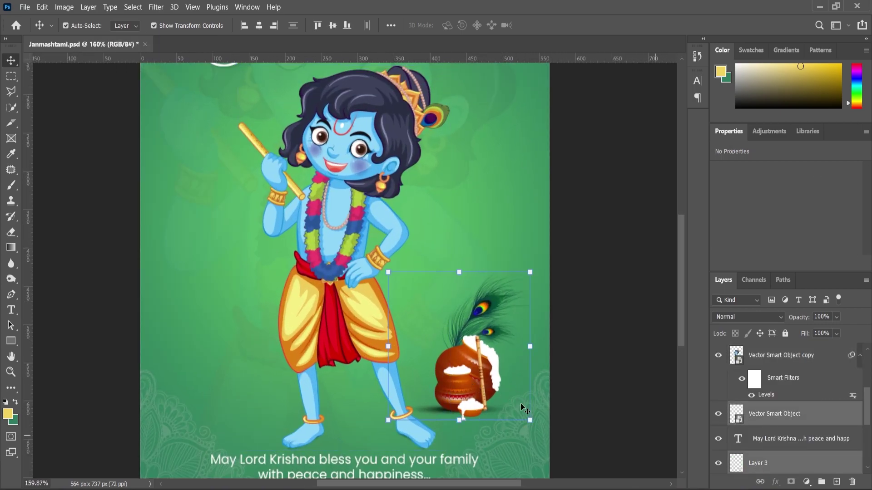
{"action": "scroll", "coordinate": [452, 394], "scroll_direction": "up", "scroll_amount": 2}
{"action": "left_click_drag", "start_coordinate": [457, 387], "coordinate": [451, 398]}
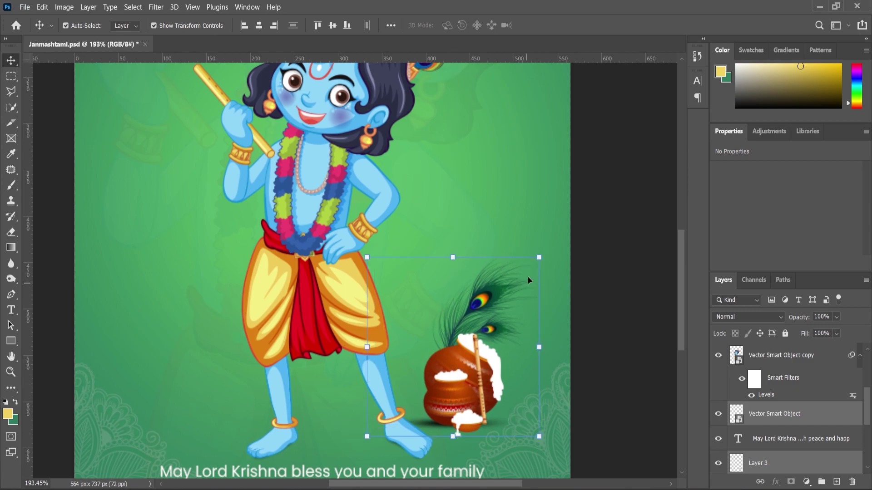
{"action": "left_click_drag", "start_coordinate": [539, 258], "coordinate": [558, 245]}
{"action": "left_click_drag", "start_coordinate": [464, 395], "coordinate": [476, 379]}
- Give the greeting text a Multiply drop shadow with 18% opacity, 126° angle, 3 px distance and 4 px size
{"action": "left_click", "coordinate": [11, 372]}
{"action": "left_click_drag", "start_coordinate": [333, 270], "coordinate": [329, 307]}
{"action": "left_click", "coordinate": [6, 60]}
{"action": "left_click", "coordinate": [350, 384]}
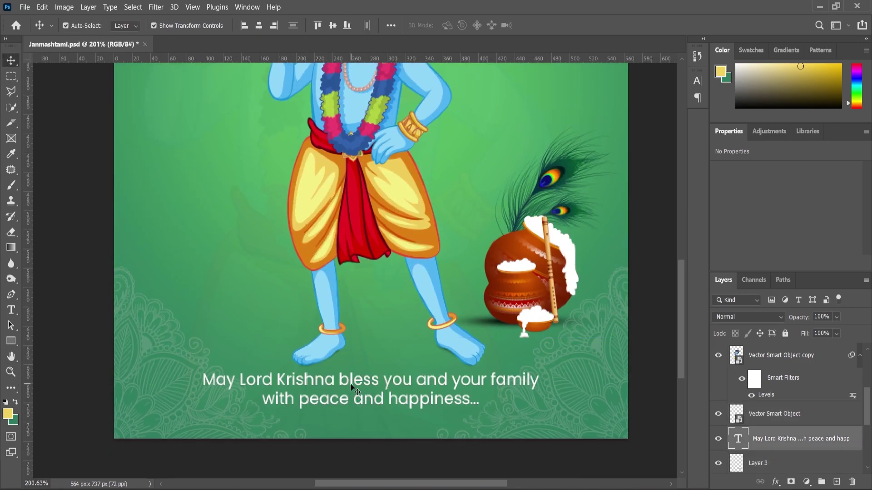
{"action": "left_click", "coordinate": [684, 462]}
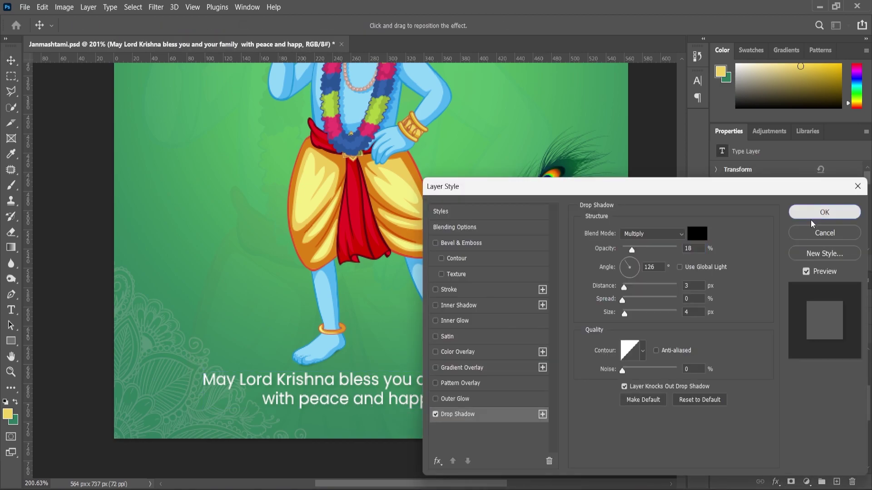
{"action": "left_click", "coordinate": [824, 213]}
- Switch to Krishna.ai in Illustrator and copy one of the two orange-yellow garland strands
{"action": "key", "text": "z"}
{"action": "left_click", "coordinate": [341, 26]}
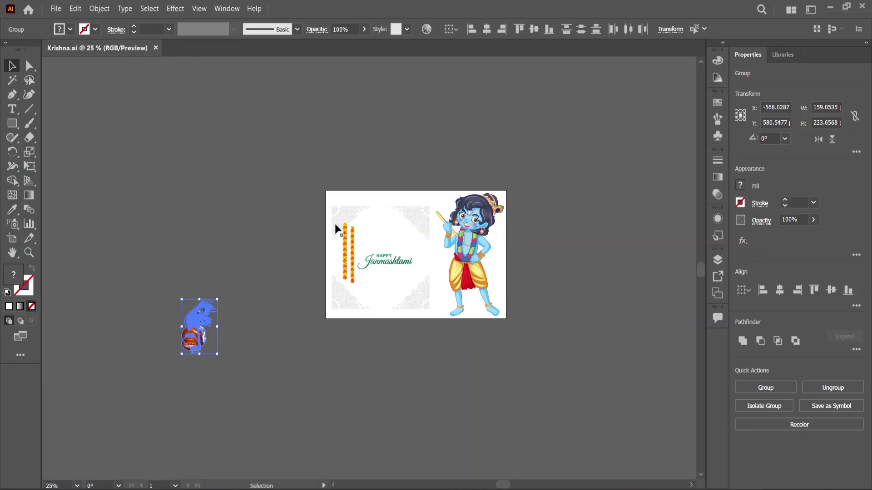
{"action": "left_click", "coordinate": [348, 239]}
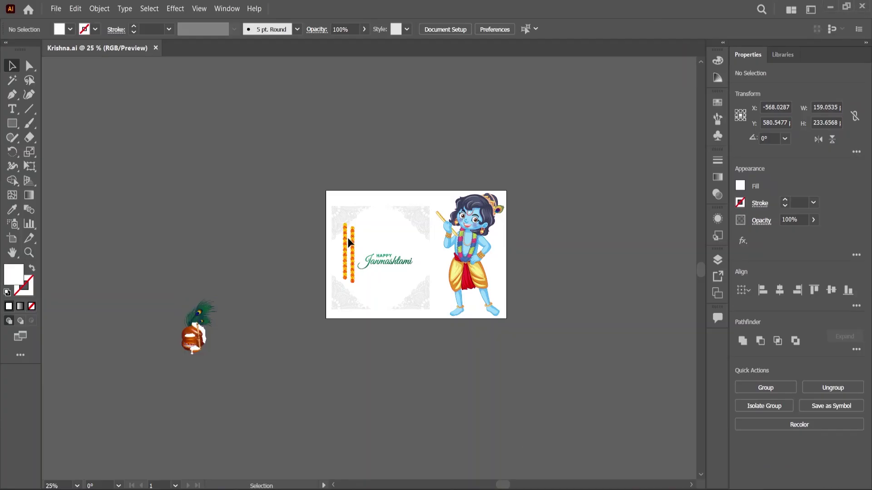
{"action": "scroll", "coordinate": [346, 250], "scroll_direction": "up", "scroll_amount": 3}
{"action": "scroll", "coordinate": [344, 251], "scroll_direction": "up", "scroll_amount": 1}
{"action": "left_click", "coordinate": [344, 251]}
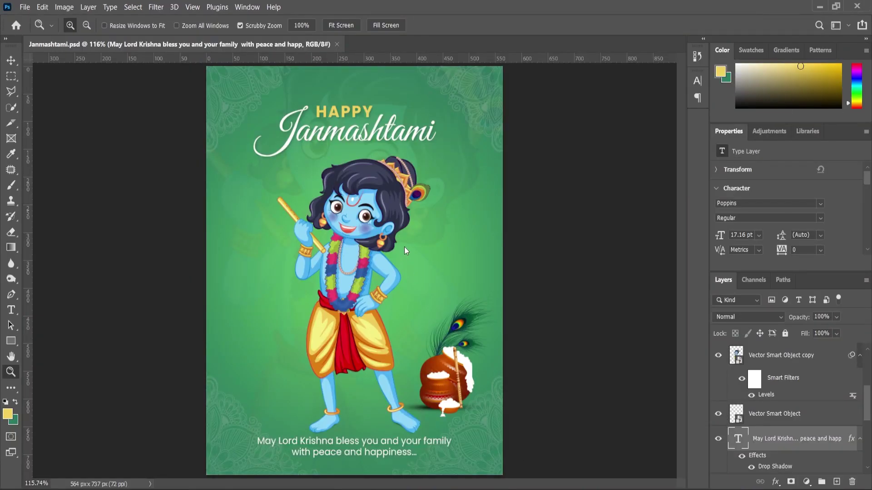
- Switch back to the Photoshop poster, paste the garland strand as a Smart Object and hang it from the upper-left corner
{"action": "key", "text": "ctrl+v"}
{"action": "left_click", "coordinate": [481, 126]}
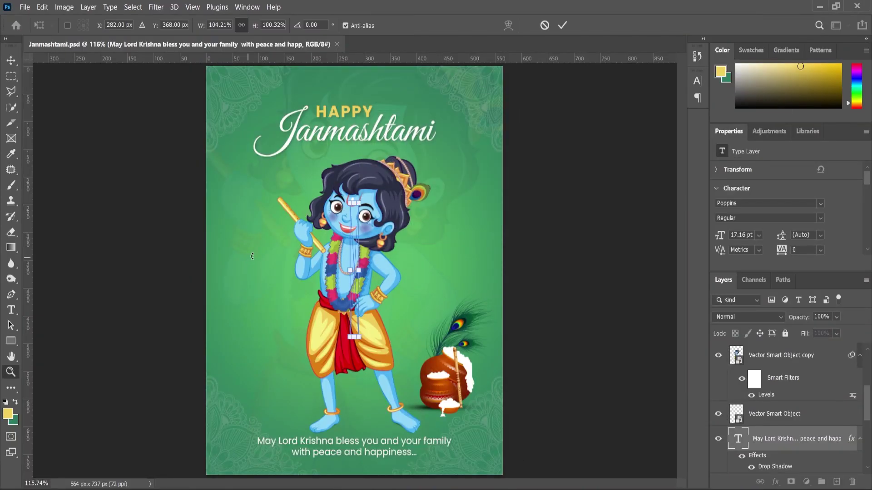
{"action": "left_click_drag", "start_coordinate": [347, 263], "coordinate": [221, 112]}
{"action": "scroll", "coordinate": [227, 144], "scroll_direction": "up", "scroll_amount": 5}
{"action": "scroll", "coordinate": [223, 254], "scroll_direction": "down", "scroll_amount": 4}
{"action": "scroll", "coordinate": [221, 104], "scroll_direction": "up", "scroll_amount": 6}
- Duplicate the garland strand and place the copy beside the original, raised to about X 55 px, Y -29 px
{"action": "left_click_drag", "start_coordinate": [803, 438], "coordinate": [836, 482]}
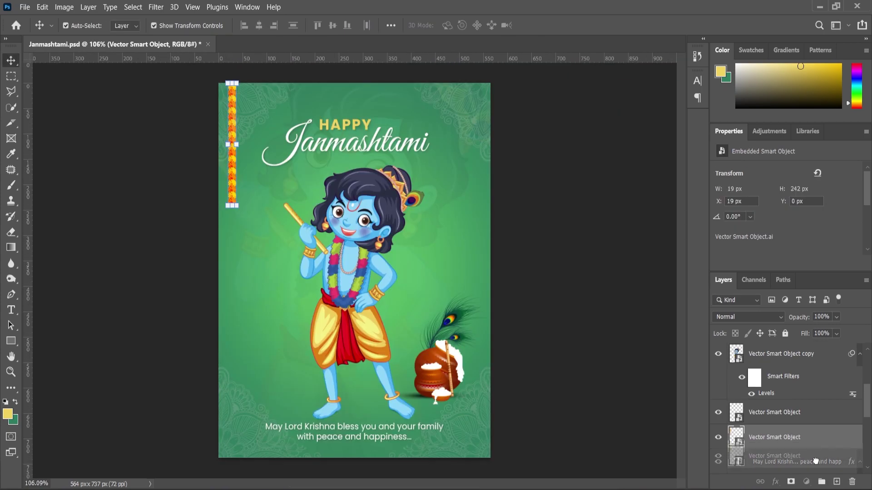
{"action": "scroll", "coordinate": [246, 134], "scroll_direction": "up", "scroll_amount": 7}
{"action": "left_click_drag", "start_coordinate": [209, 123], "coordinate": [243, 92]}
{"action": "scroll", "coordinate": [249, 203], "scroll_direction": "down", "scroll_amount": 3}
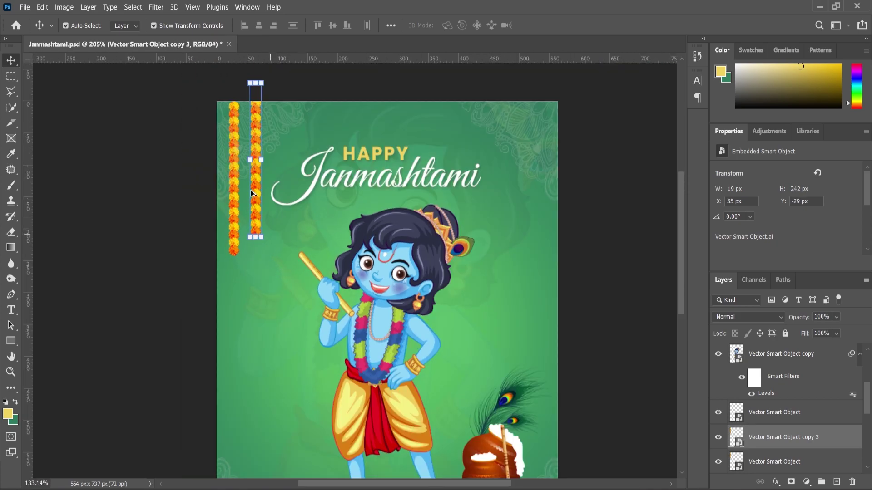
{"action": "scroll", "coordinate": [235, 154], "scroll_direction": "up", "scroll_amount": 2}
- Select both garland strands and convert them into a single Smart Object
{"action": "left_click", "coordinate": [234, 152]}
{"action": "left_click", "coordinate": [227, 166]}
{"action": "scroll", "coordinate": [227, 164], "scroll_direction": "up", "scroll_amount": 7}
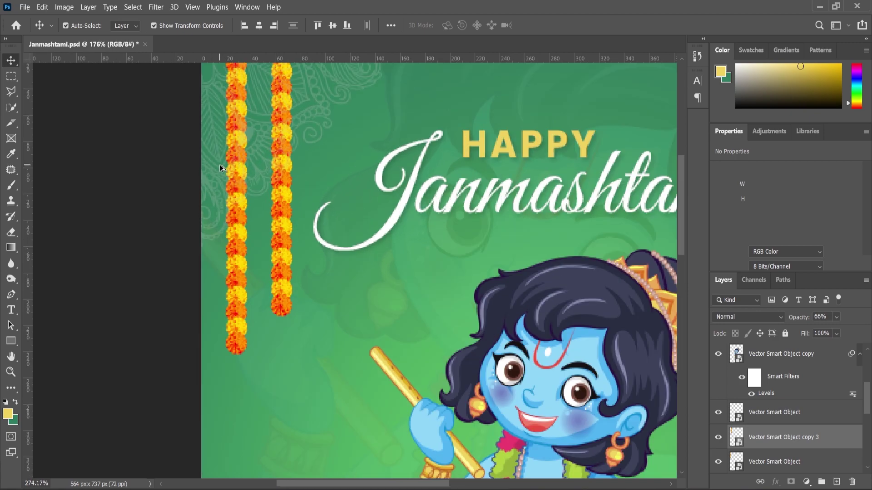
{"action": "scroll", "coordinate": [388, 257], "scroll_direction": "down", "scroll_amount": 6}
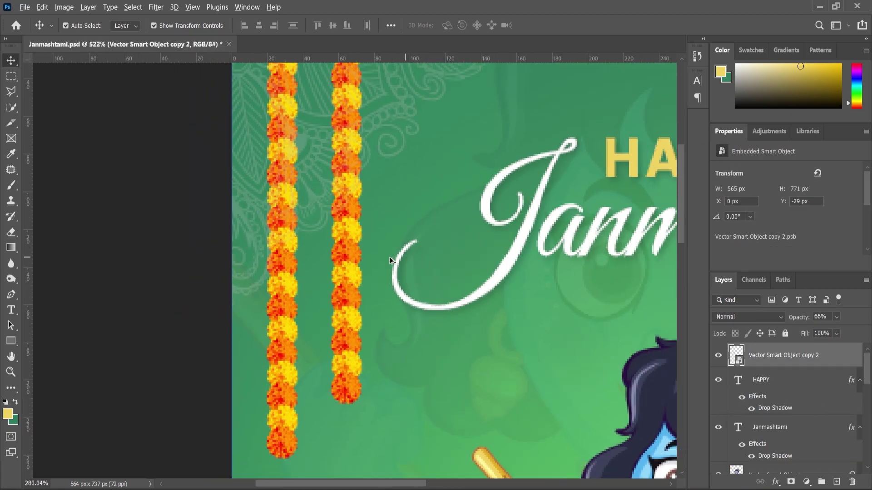
{"action": "left_click", "coordinate": [303, 258]}
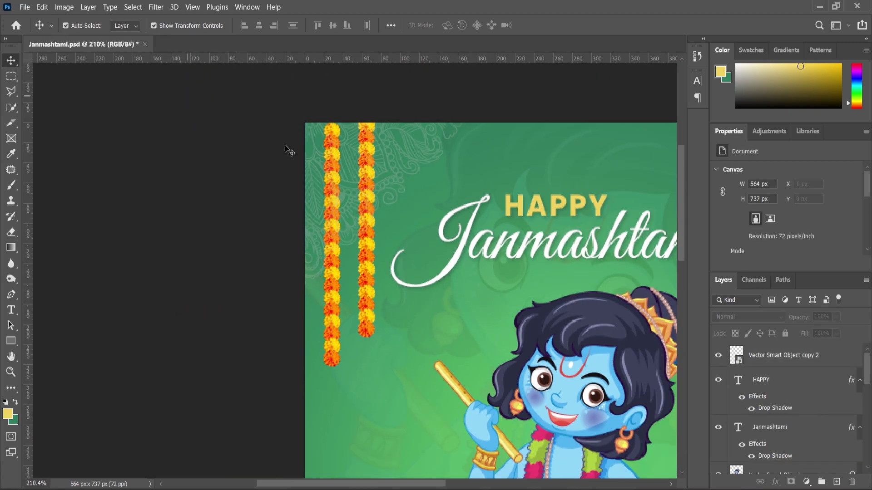
{"action": "left_click", "coordinate": [331, 223]}
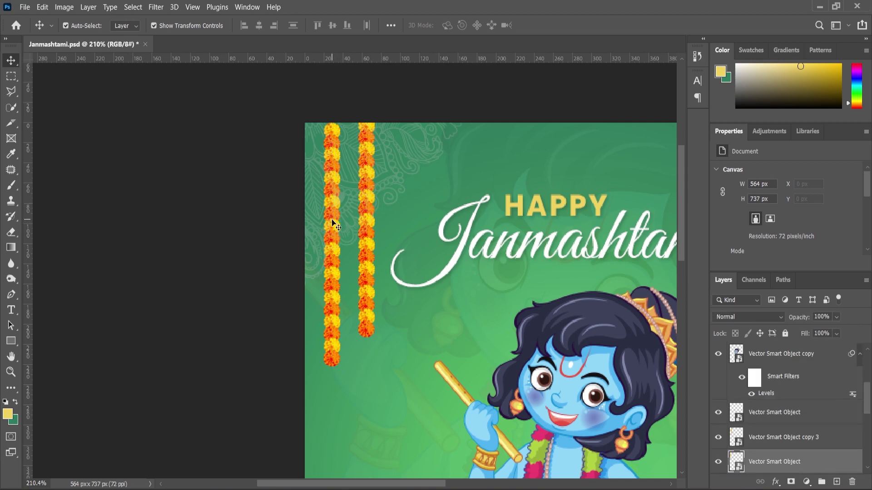
{"action": "scroll", "coordinate": [368, 226], "scroll_direction": "up", "scroll_amount": 2}
{"action": "left_click", "coordinate": [367, 225], "text": "shift"}
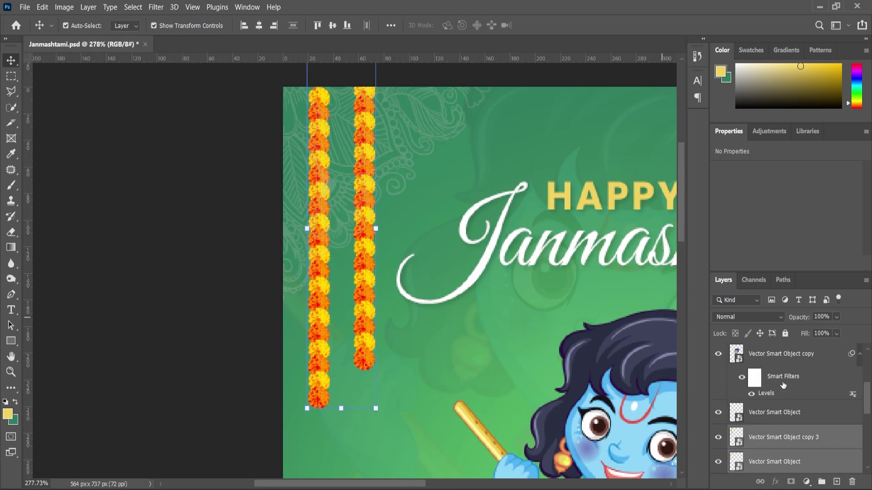
{"action": "right_click", "coordinate": [777, 437]}
{"action": "left_click", "coordinate": [663, 140]}
- Duplicate the garland pair and move the copy straight across to the poster's right side, at about X 481 px
{"action": "scroll", "coordinate": [265, 217], "scroll_direction": "down", "scroll_amount": 4}
{"action": "scroll", "coordinate": [264, 217], "scroll_direction": "up", "scroll_amount": 3}
{"action": "key", "text": "ctrl+j"}
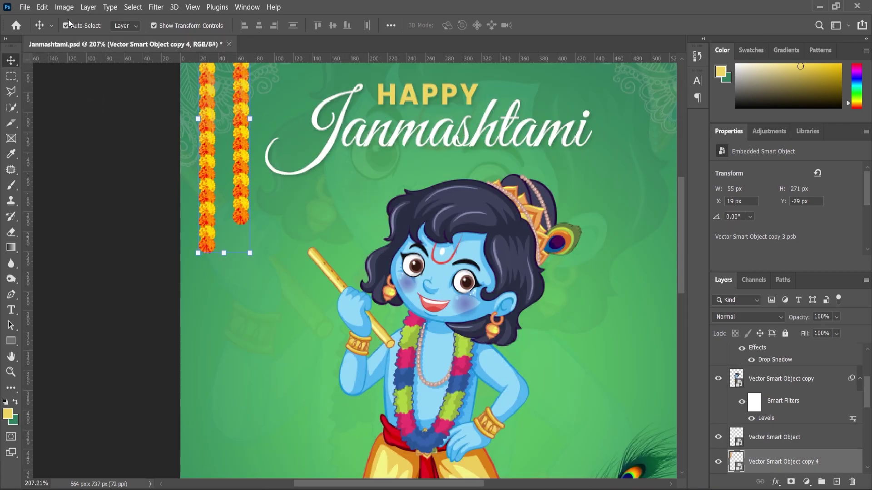
{"action": "scroll", "coordinate": [288, 161], "scroll_direction": "down", "scroll_amount": 2}
{"action": "left_click_drag", "start_coordinate": [278, 159], "coordinate": [579, 197]}
- Flip the copied garland pair horizontally so its longer strand hangs nearest the poster's right edge
{"action": "key", "text": "t"}
{"action": "right_click", "coordinate": [578, 191]}
{"action": "left_click", "coordinate": [11, 61]}
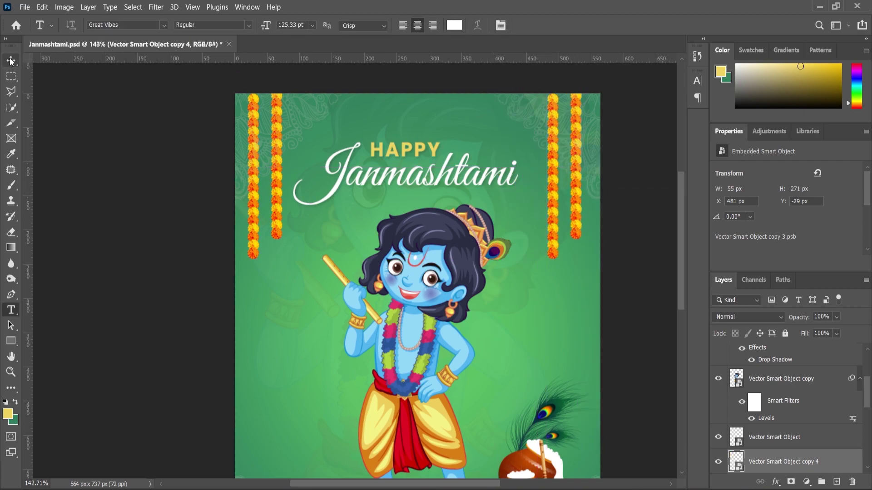
{"action": "key", "text": "ctrl+t"}
{"action": "right_click", "coordinate": [578, 190]}
{"action": "left_click", "coordinate": [629, 409]}
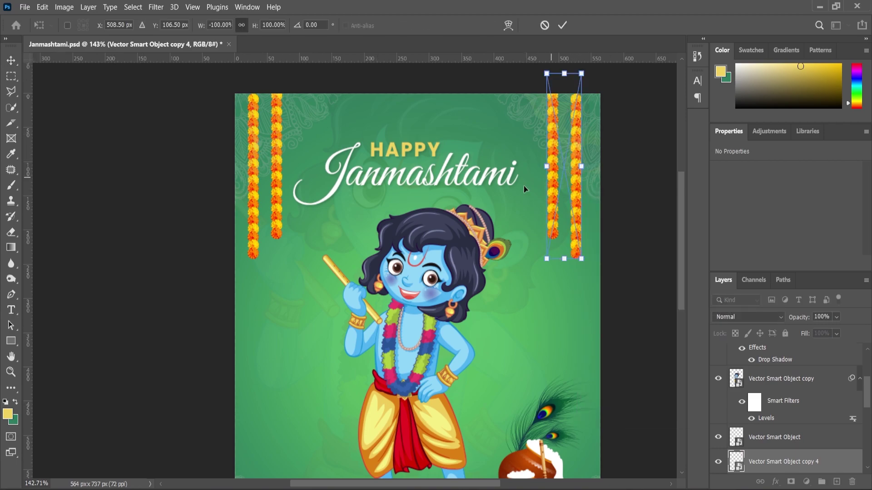
- Place the light_by_tapash_editz-daj5egp image in the poster, enlarge it to about 580 × 601 px and put it beneath Krishna's layer
{"action": "left_click", "coordinate": [10, 369]}
{"action": "left_click_drag", "start_coordinate": [426, 200], "coordinate": [405, 198]}
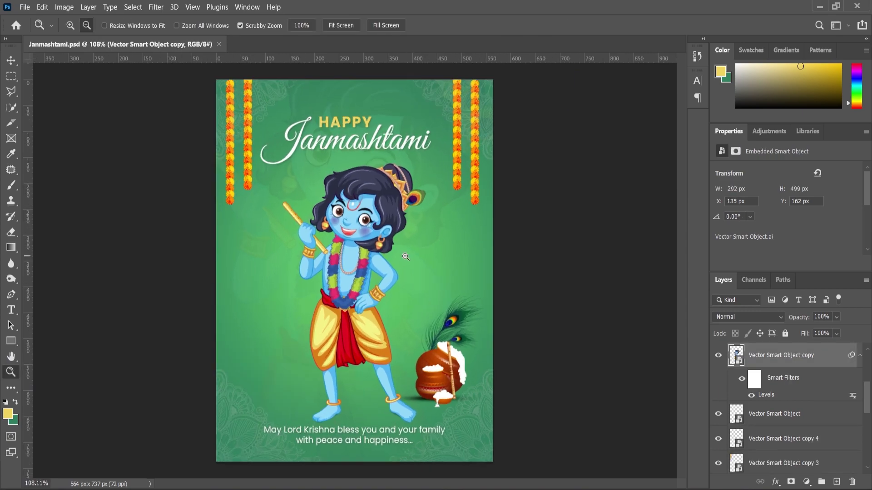
{"action": "left_click_drag", "start_coordinate": [416, 256], "coordinate": [409, 257]}
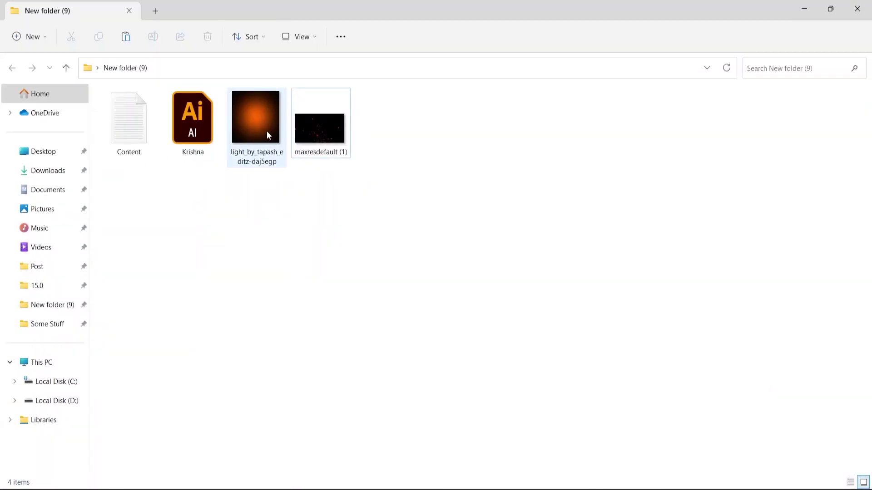
{"action": "left_click_drag", "start_coordinate": [266, 131], "coordinate": [375, 313]}
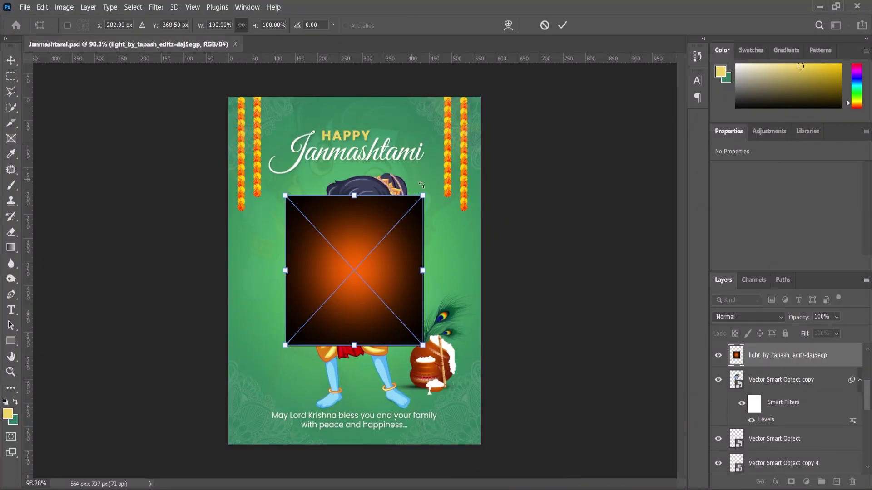
{"action": "left_click_drag", "start_coordinate": [422, 197], "coordinate": [484, 130]}
{"action": "key", "text": "Return"}
{"action": "left_click_drag", "start_coordinate": [772, 361], "coordinate": [764, 422]}
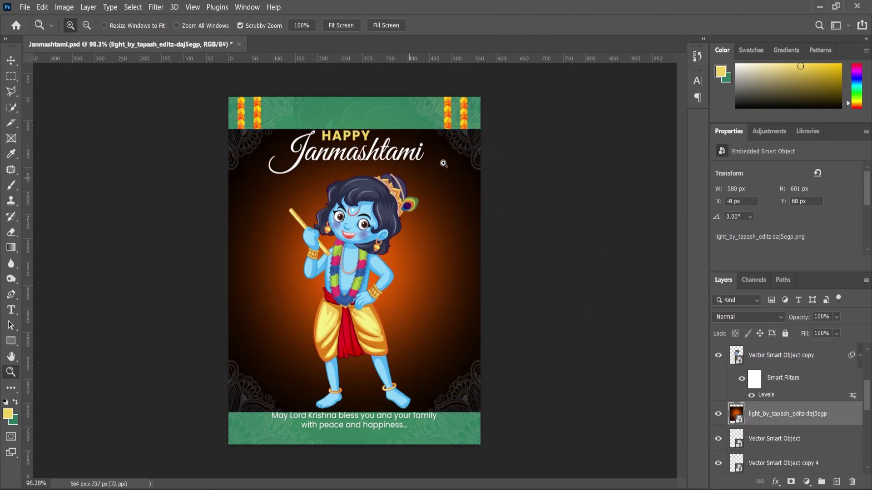
- Enlarge the light image to about 742 × 769 px to cover the poster and set its blend mode to Screen
{"action": "left_click", "coordinate": [13, 65]}
{"action": "left_click_drag", "start_coordinate": [483, 131], "coordinate": [521, 90]}
{"action": "key", "text": "Return"}
{"action": "left_click", "coordinate": [753, 317]}
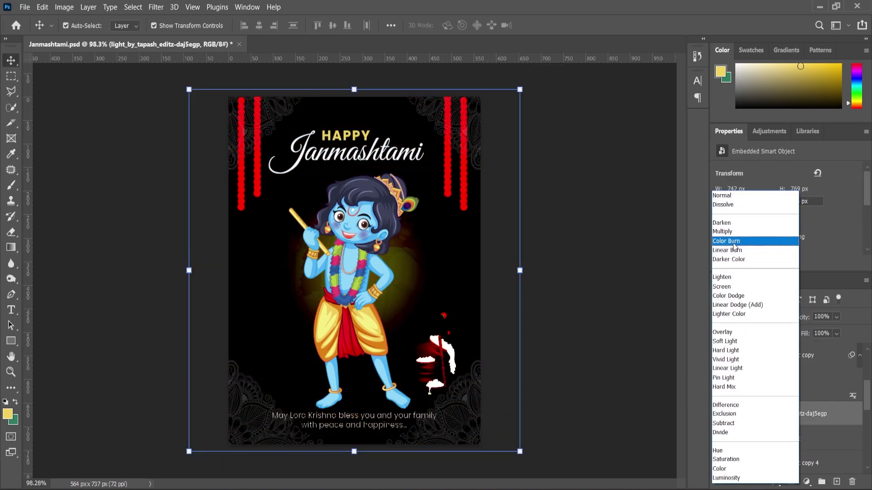
{"action": "left_click", "coordinate": [728, 288]}
- Add a layer mask to the light image and fade its upper half with a black-to-white linear gradient
{"action": "left_click", "coordinate": [791, 482]}
{"action": "key", "text": "g"}
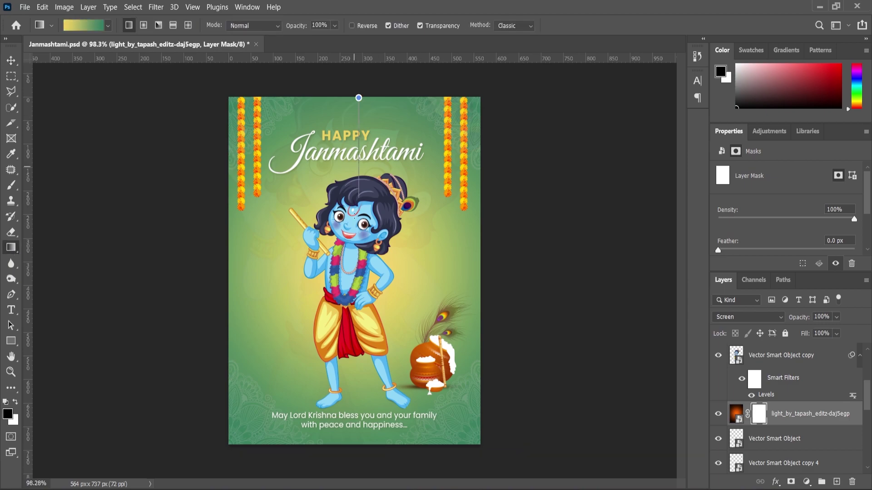
{"action": "left_click_drag", "start_coordinate": [356, 266], "coordinate": [355, 266]}
{"action": "scroll", "coordinate": [381, 205], "scroll_direction": "down", "scroll_amount": 1}
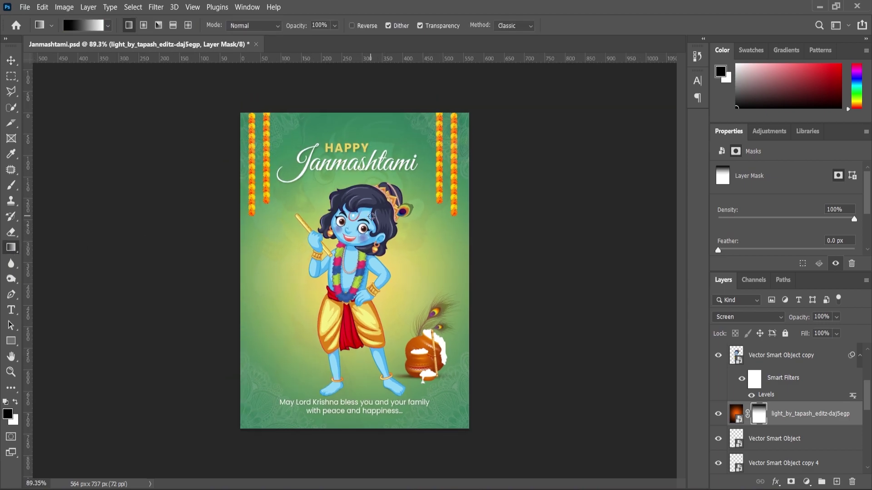
- Place the maxresdefault (1) sparks image in the poster and stack it above the full-colour Krishna layer
{"action": "left_click", "coordinate": [442, 432]}
{"action": "left_click_drag", "start_coordinate": [320, 122], "coordinate": [380, 314]}
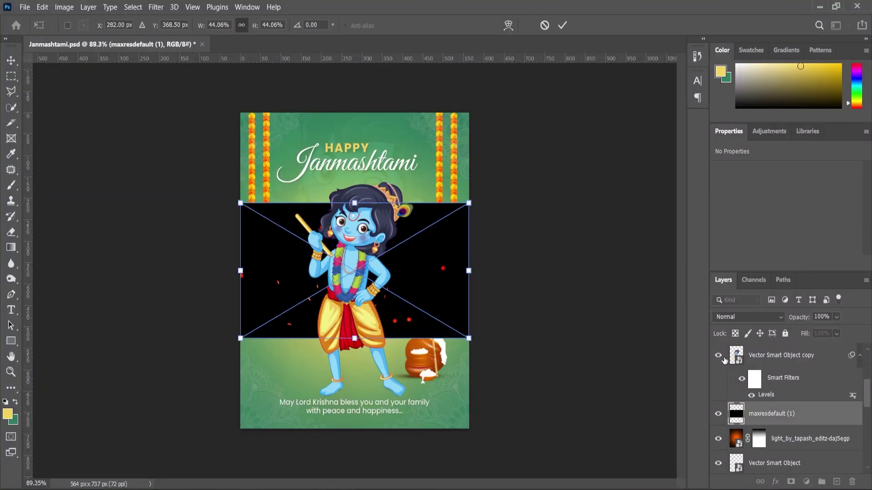
{"action": "left_click_drag", "start_coordinate": [771, 419], "coordinate": [766, 346]}
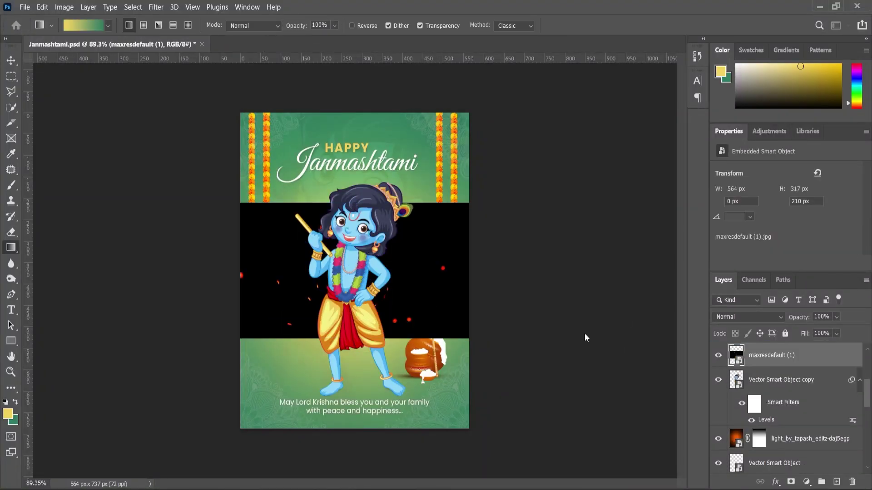
- Enlarge the sparks image to about 711 × 400 px, move it down over Krishna's legs and set its blend mode to Screen
{"action": "left_click", "coordinate": [11, 60]}
{"action": "left_click_drag", "start_coordinate": [469, 203], "coordinate": [500, 185]}
{"action": "left_click_drag", "start_coordinate": [444, 287], "coordinate": [435, 328]}
{"action": "key", "text": "Return"}
{"action": "left_click", "coordinate": [747, 316]}
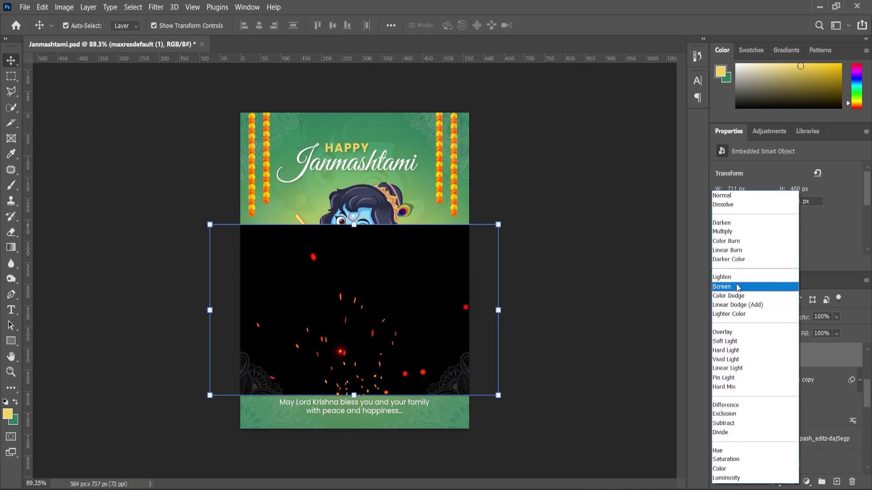
{"action": "left_click", "coordinate": [725, 287]}
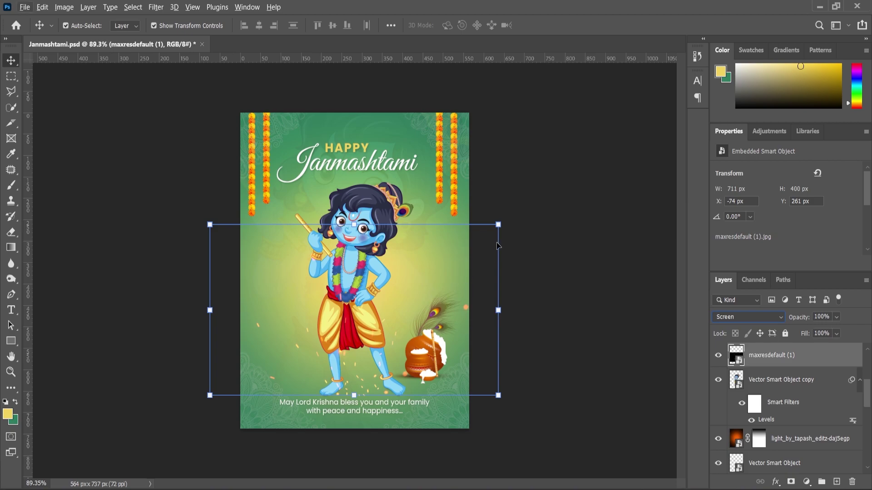
- Scale the sparks image up to about 59.61% and shift it slightly around Krishna's feet
{"action": "key", "text": "ctrl+t"}
{"action": "left_click_drag", "start_coordinate": [499, 224], "coordinate": [509, 219]}
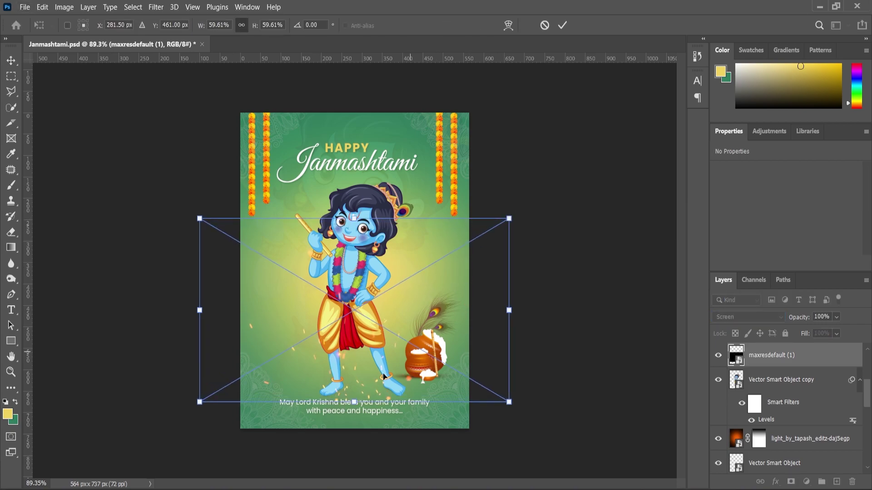
{"action": "key", "text": "Return"}
{"action": "key", "text": "z"}
{"action": "left_click_drag", "start_coordinate": [345, 376], "coordinate": [352, 376]}
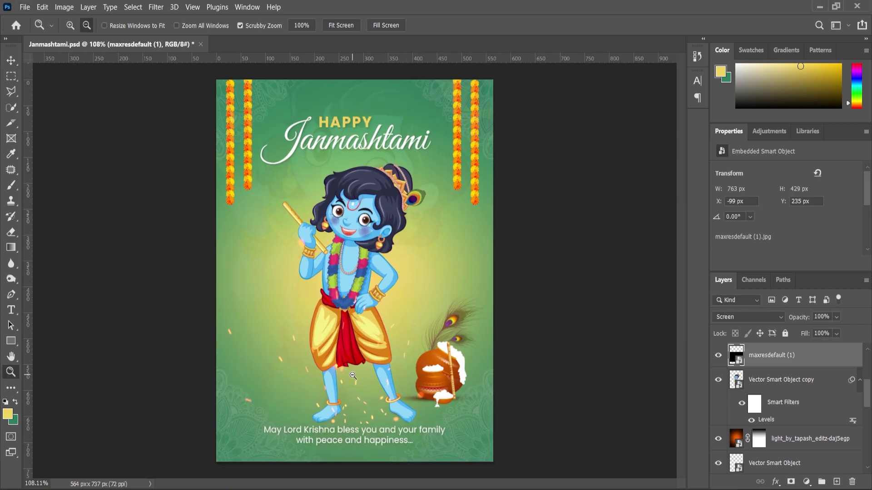
- Add a Levels adjustment layer above the topmost layer, Vector Smart Object copy 2
{"action": "scroll", "coordinate": [352, 376], "scroll_direction": "up", "scroll_amount": 1}
{"action": "scroll", "coordinate": [790, 384], "scroll_direction": "down", "scroll_amount": 3}
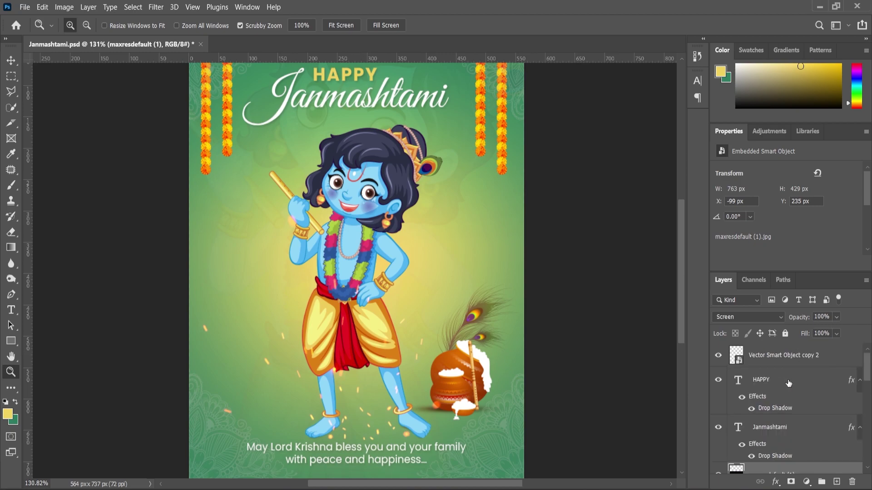
{"action": "left_click", "coordinate": [773, 354]}
{"action": "left_click", "coordinate": [807, 481]}
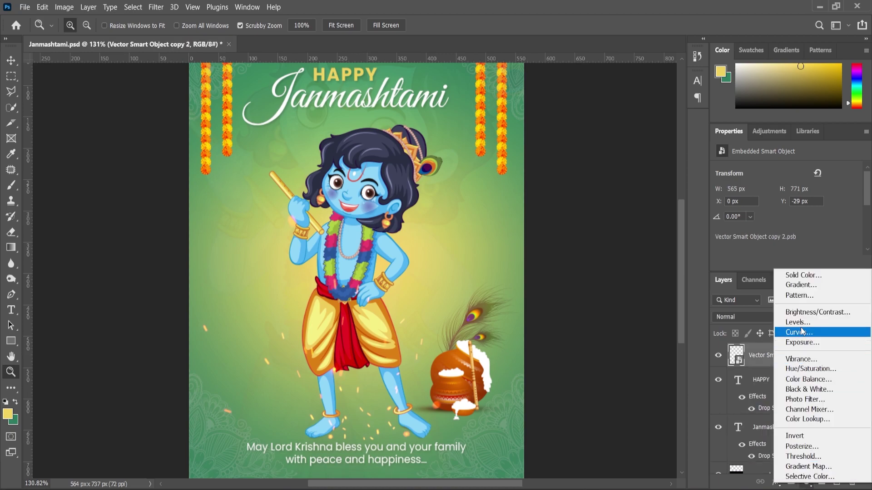
{"action": "left_click", "coordinate": [798, 340]}
{"action": "scroll", "coordinate": [803, 239], "scroll_direction": "down", "scroll_amount": 2}
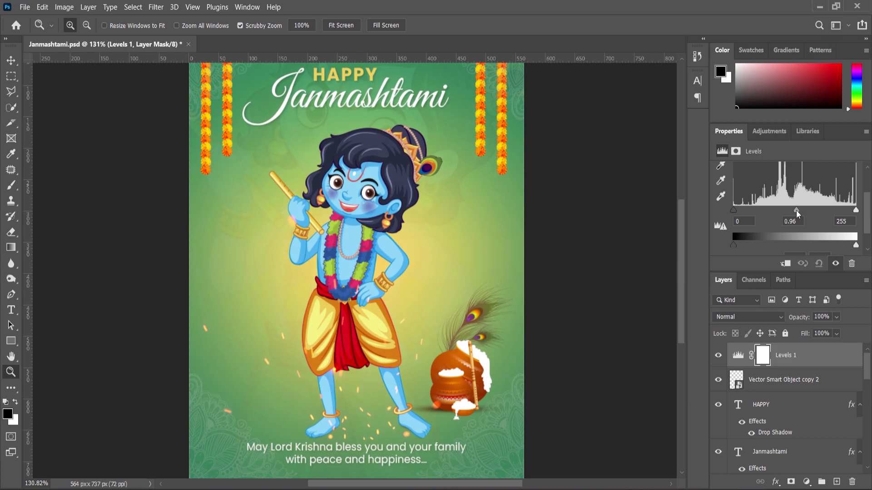
- Set the Levels adjustment's input values to 15 for shadows, 0.86 for midtones and 253 for highlights
{"action": "left_click_drag", "start_coordinate": [734, 210], "coordinate": [738, 212]}
{"action": "scroll", "coordinate": [434, 251], "scroll_direction": "down", "scroll_amount": 4}
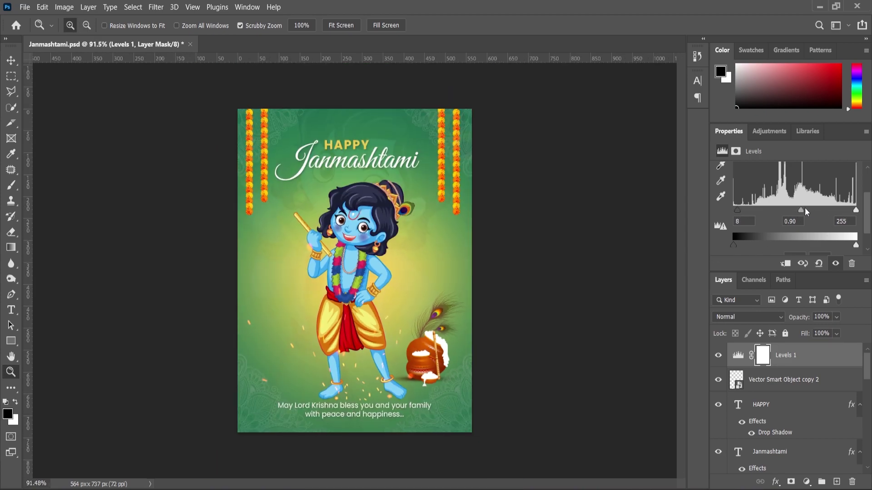
{"action": "left_click_drag", "start_coordinate": [801, 212], "coordinate": [803, 212]}
{"action": "left_click_drag", "start_coordinate": [856, 211], "coordinate": [855, 212]}
{"action": "left_click_drag", "start_coordinate": [740, 210], "coordinate": [742, 210]}
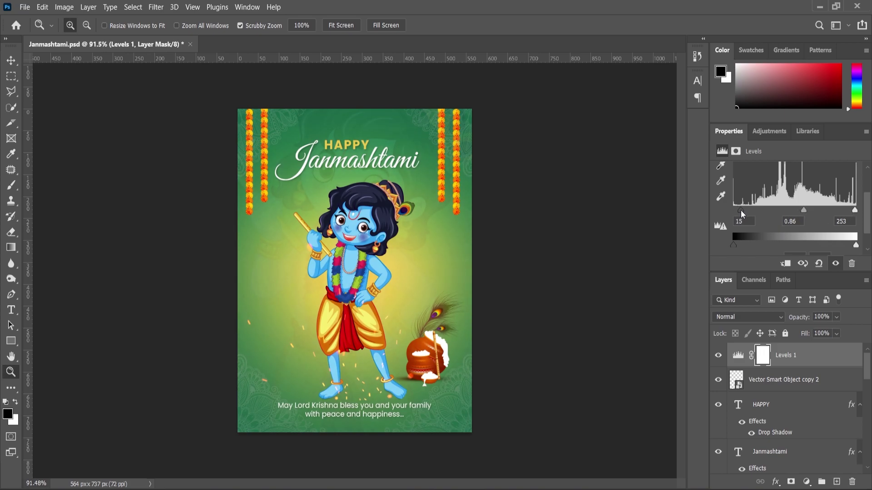
- Hide and show the Levels 1 adjustment layer to compare the poster with and without the correction
{"action": "scroll", "coordinate": [416, 414], "scroll_direction": "up", "scroll_amount": 3}
{"action": "scroll", "coordinate": [416, 414], "scroll_direction": "up", "scroll_amount": 1}
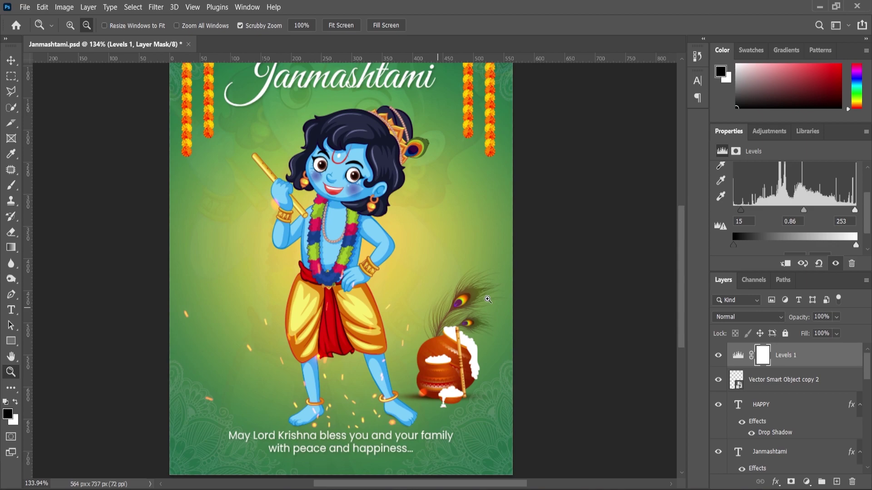
{"action": "left_click", "coordinate": [719, 356]}
{"action": "left_click", "coordinate": [719, 356]}
{"action": "scroll", "coordinate": [336, 191], "scroll_direction": "down", "scroll_amount": 4}
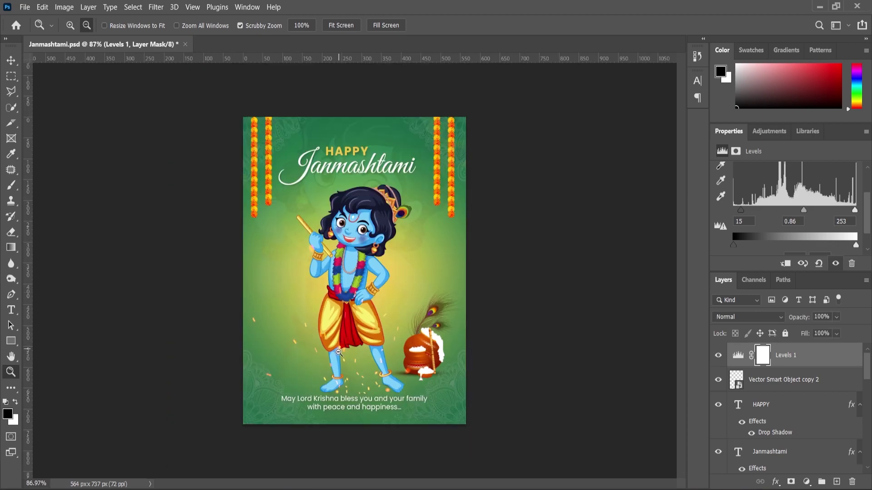
- Select the greeting text layer below Krishna's feet and set its Drop Shadow opacity to 60%
{"action": "scroll", "coordinate": [331, 414], "scroll_direction": "up", "scroll_amount": 8}
{"action": "left_click", "coordinate": [11, 60]}
{"action": "scroll", "coordinate": [379, 227], "scroll_direction": "down", "scroll_amount": 5}
{"action": "scroll", "coordinate": [369, 393], "scroll_direction": "up", "scroll_amount": 6}
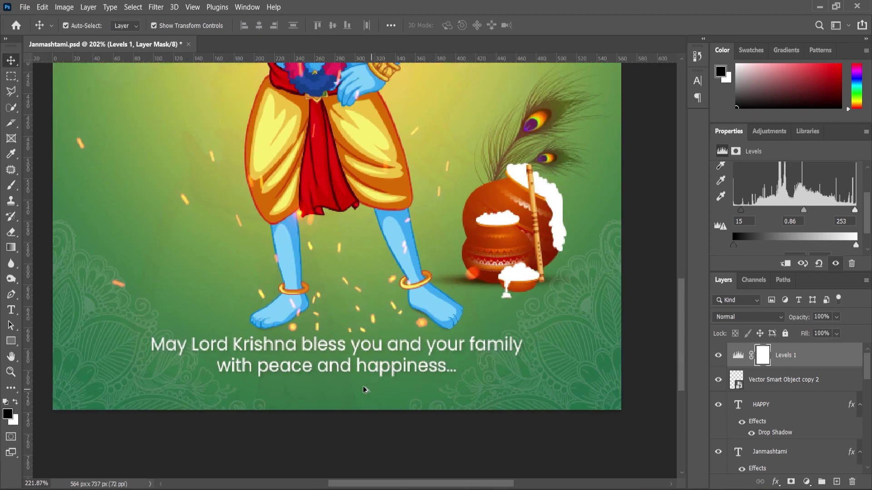
{"action": "left_click", "coordinate": [352, 369]}
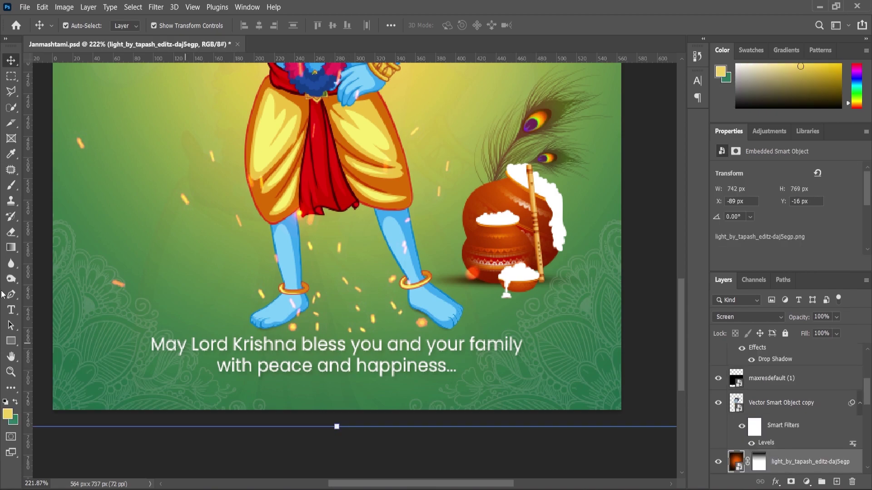
{"action": "left_click", "coordinate": [11, 310]}
{"action": "left_click", "coordinate": [179, 347]}
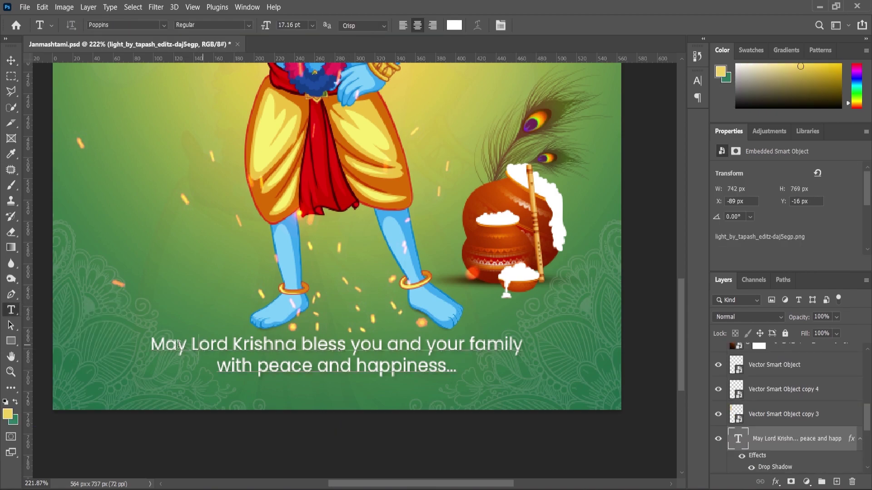
{"action": "left_click", "coordinate": [11, 62]}
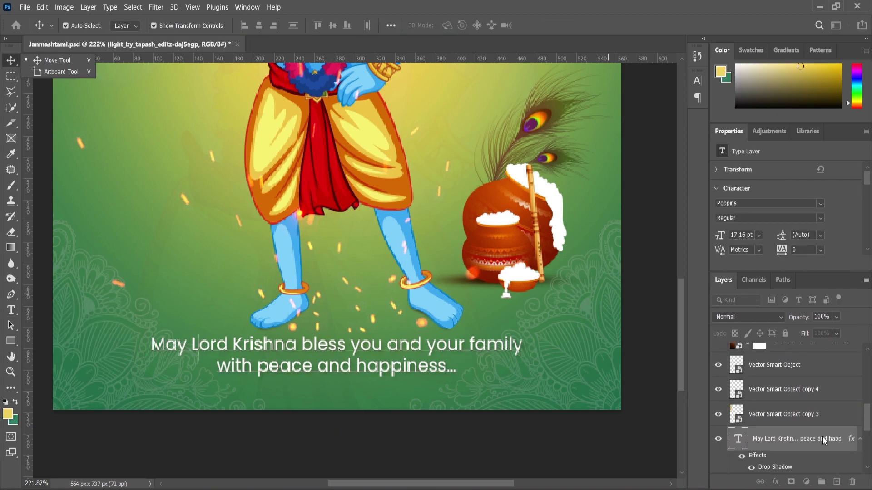
{"action": "double_click", "coordinate": [774, 467]}
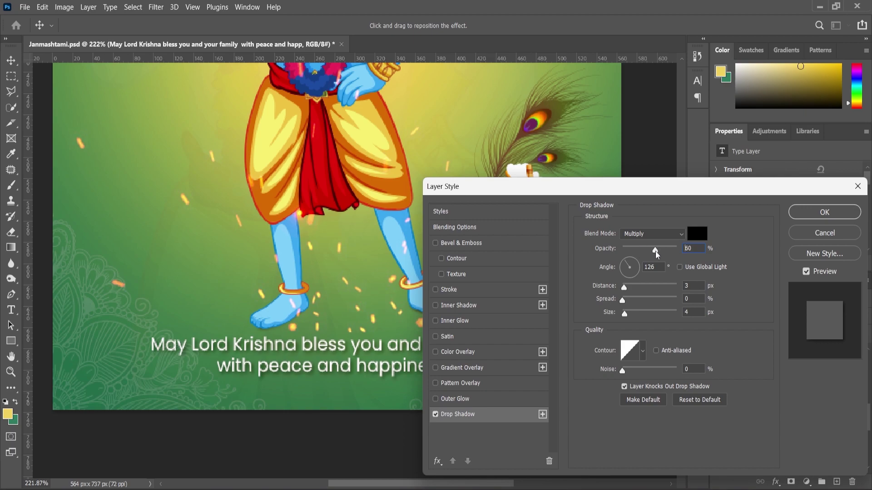
{"action": "left_click", "coordinate": [820, 216]}
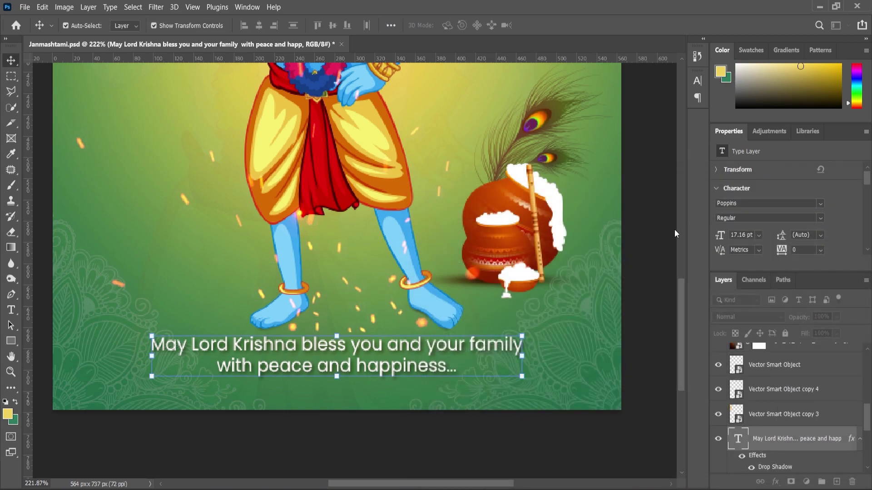
{"action": "scroll", "coordinate": [527, 301], "scroll_direction": "down", "scroll_amount": 5}
{"action": "left_click", "coordinate": [10, 372]}
{"action": "left_click_drag", "start_coordinate": [483, 323], "coordinate": [492, 325]}
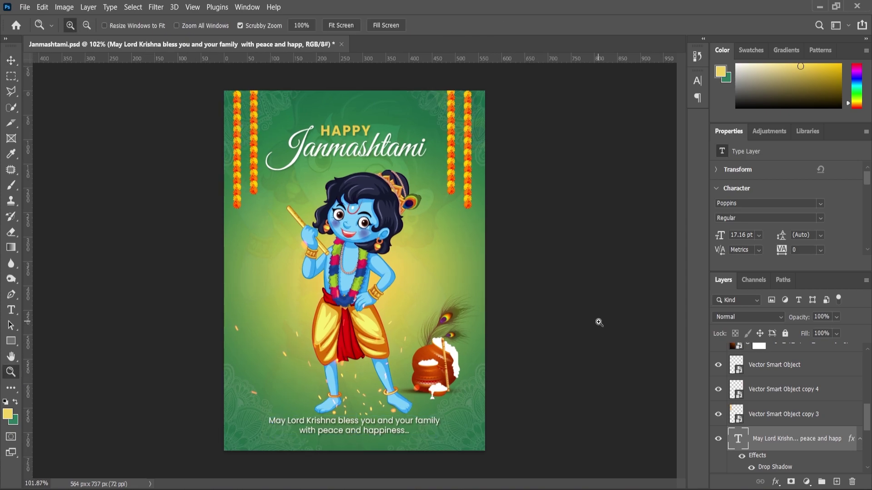